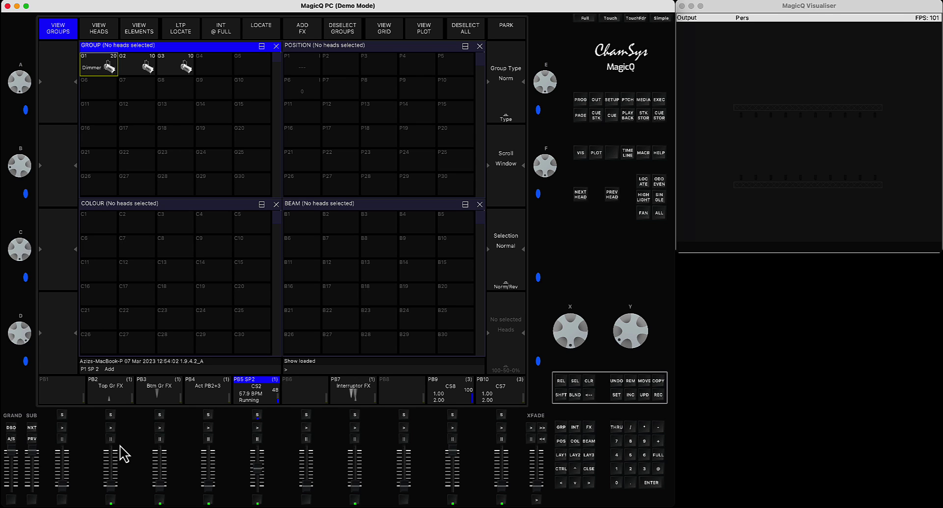
Bring Top Gr FX (PB2) to full, start Btm Gr FX (PB3), and run SP2 at 68.4 BPM.
{"action": "left_click_drag", "start_coordinate": [110, 488], "coordinate": [118, 349]}
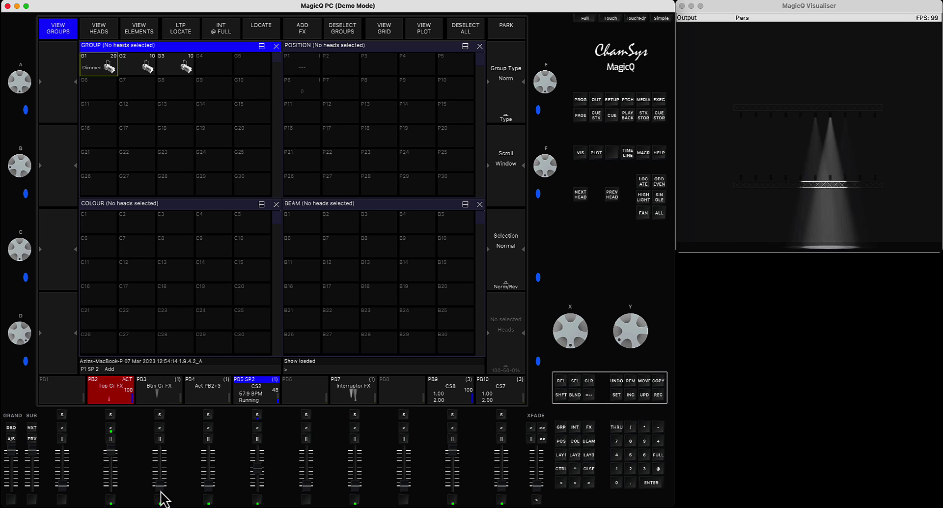
{"action": "left_click", "coordinate": [161, 427]}
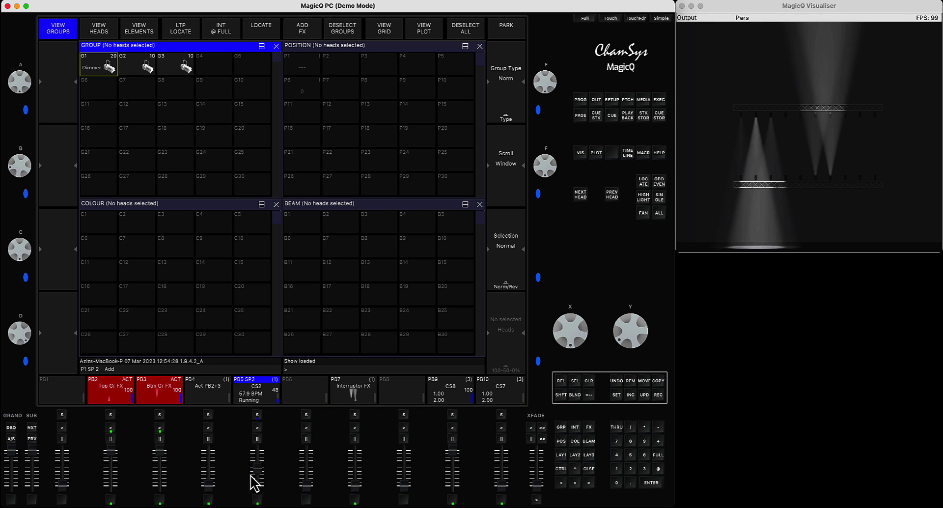
{"action": "left_click_drag", "start_coordinate": [257, 471], "coordinate": [257, 466]}
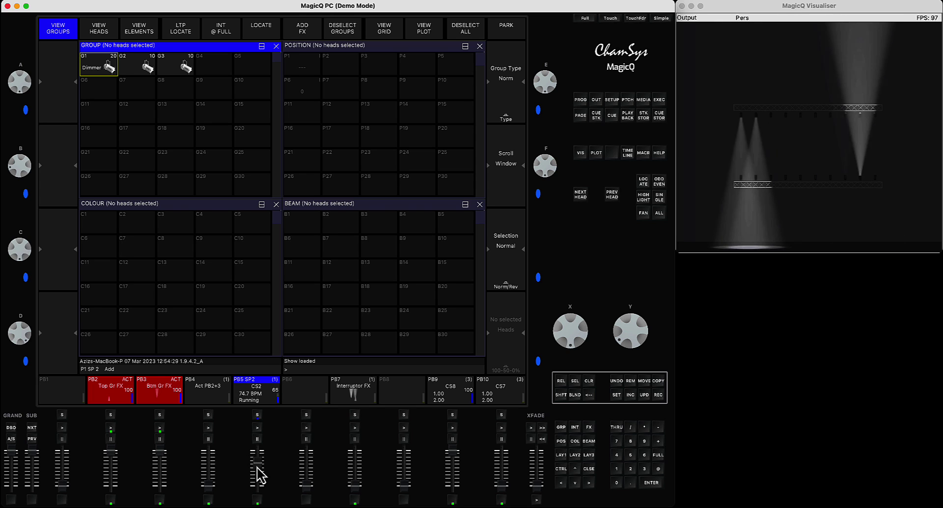
{"action": "left_click", "coordinate": [258, 428]}
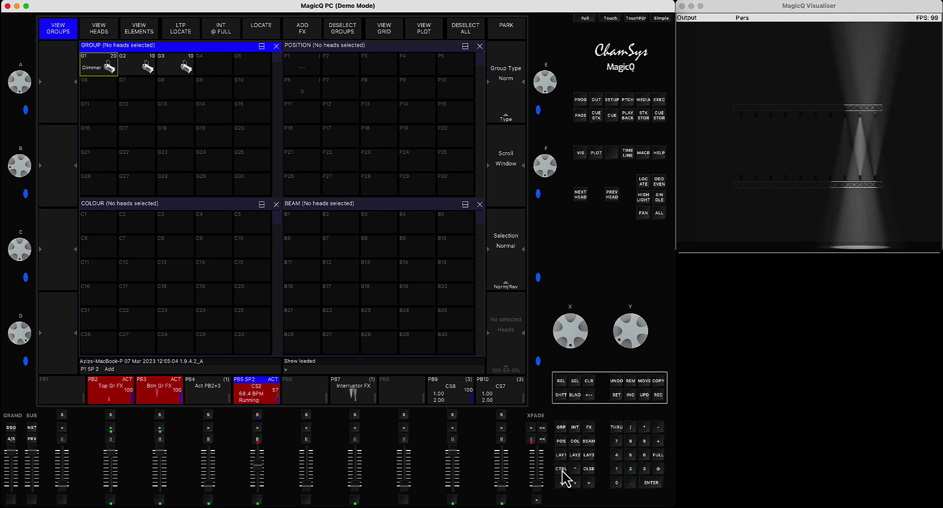
{"action": "left_click", "coordinate": [562, 469]}
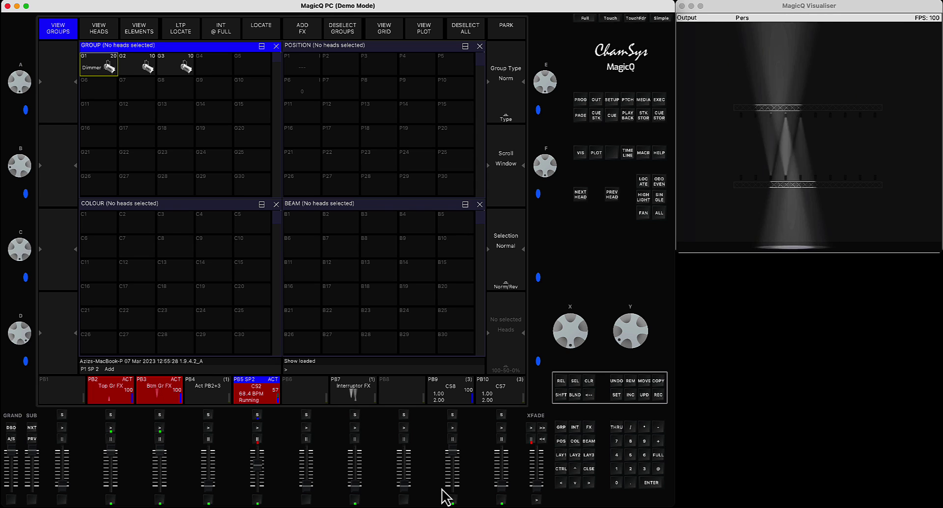
{"action": "left_click", "coordinate": [358, 411]}
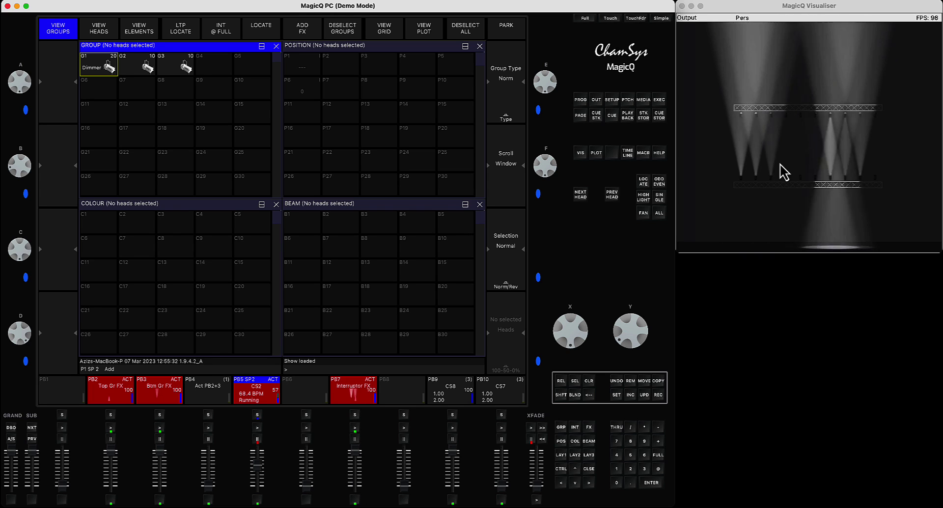
{"action": "left_click_drag", "start_coordinate": [358, 461], "coordinate": [358, 489]}
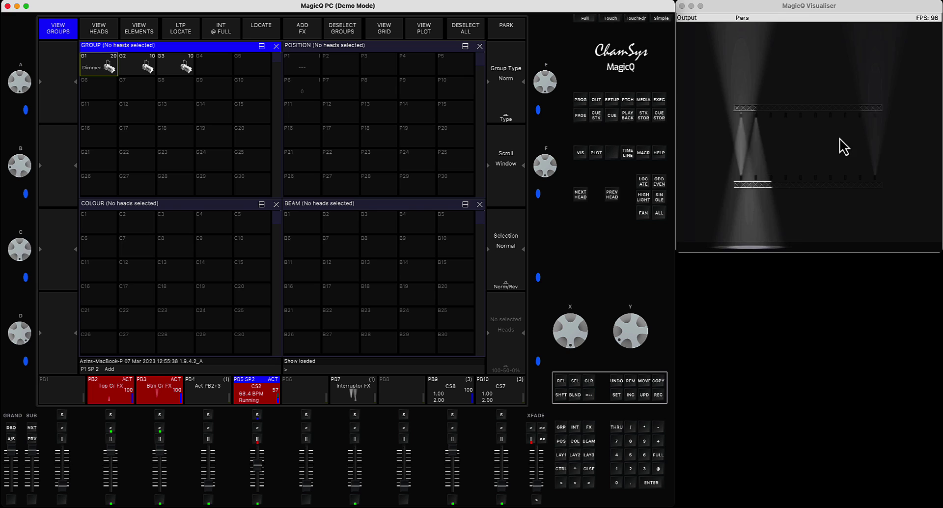
{"action": "left_click", "coordinate": [561, 471]}
{"action": "left_click", "coordinate": [259, 501]}
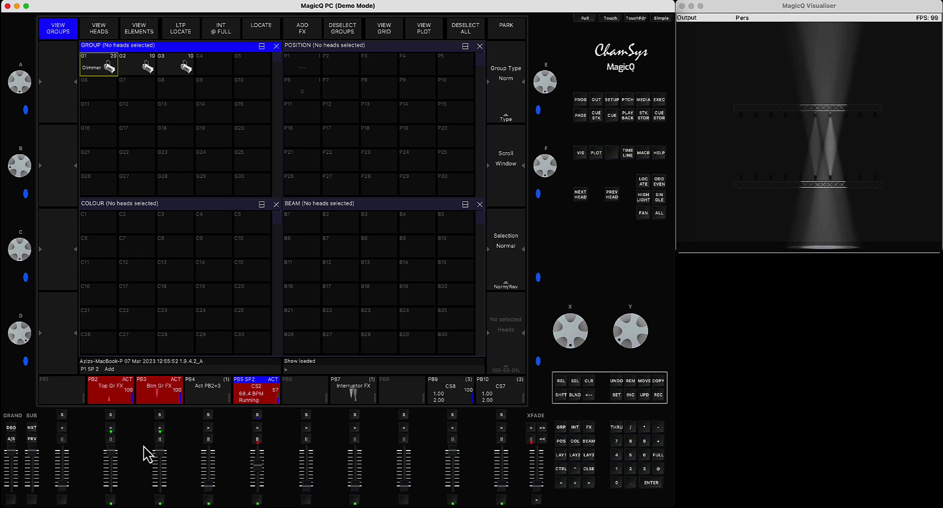
Release the PB2 and PB3 FX playbacks and add a Dim Chase effect to group G2.
{"action": "left_click_drag", "start_coordinate": [162, 458], "coordinate": [160, 487]}
{"action": "left_click_drag", "start_coordinate": [114, 450], "coordinate": [120, 505]}
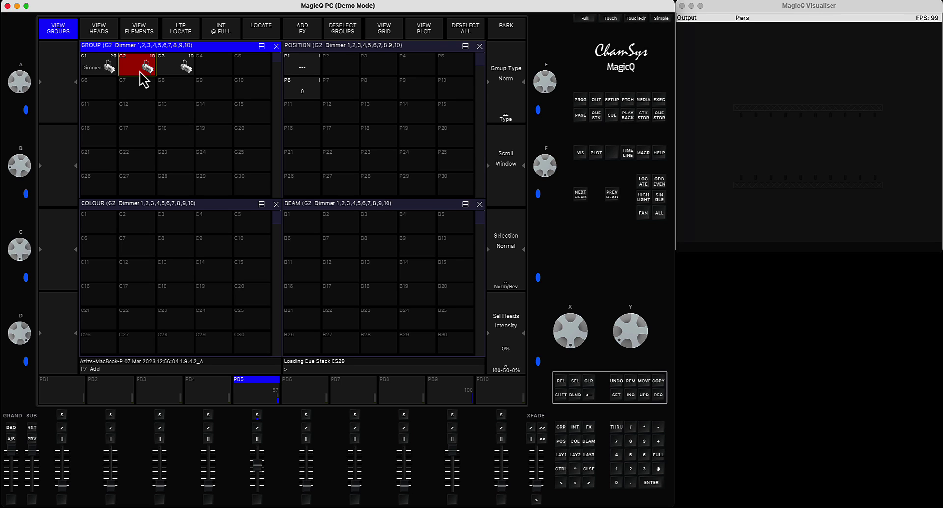
{"action": "left_click", "coordinate": [301, 34]}
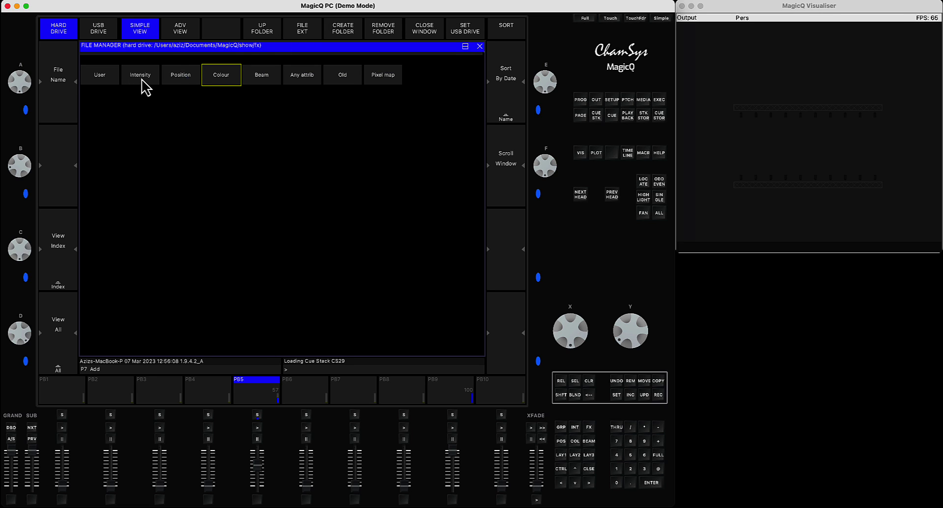
{"action": "left_click", "coordinate": [215, 81]}
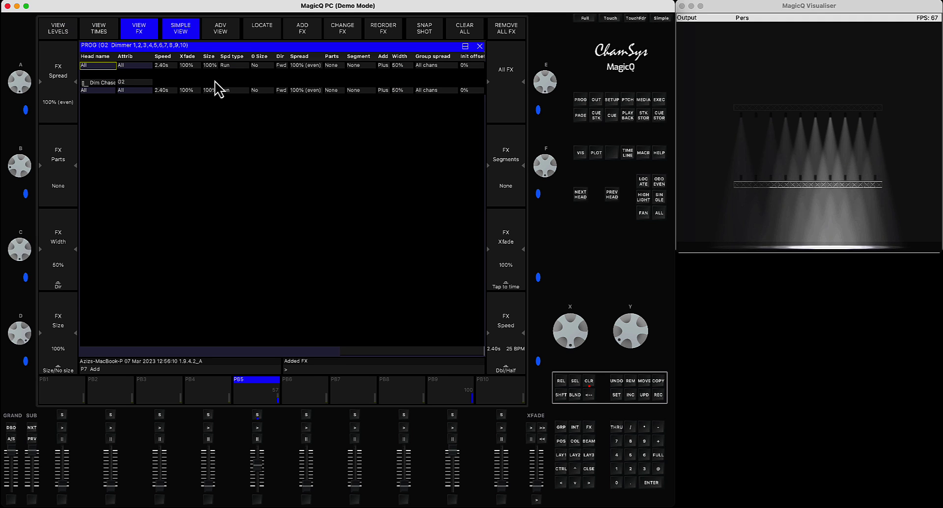
Set the Dim Chase to 10% width and 100 BPM, and record it as a cue on PB2.
{"action": "left_click_drag", "start_coordinate": [27, 268], "coordinate": [26, 229]}
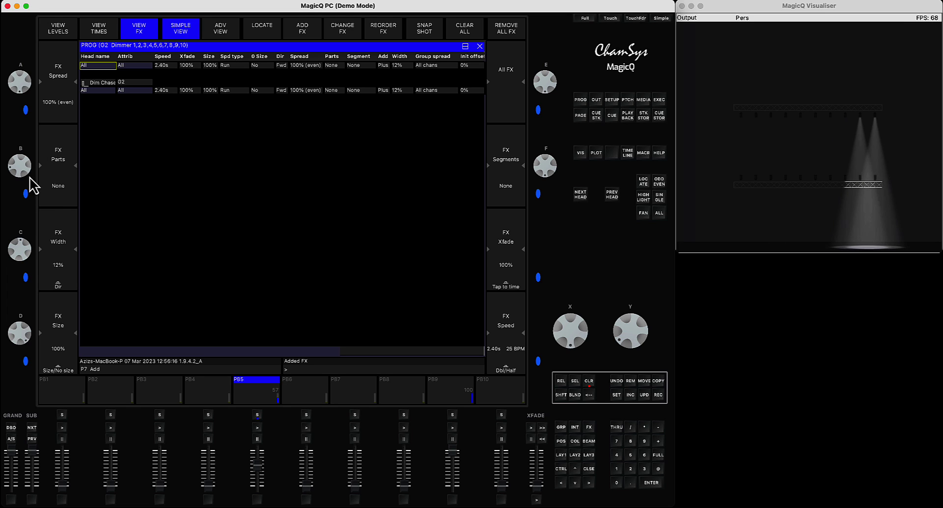
{"action": "left_click_drag", "start_coordinate": [17, 239], "coordinate": [20, 239]}
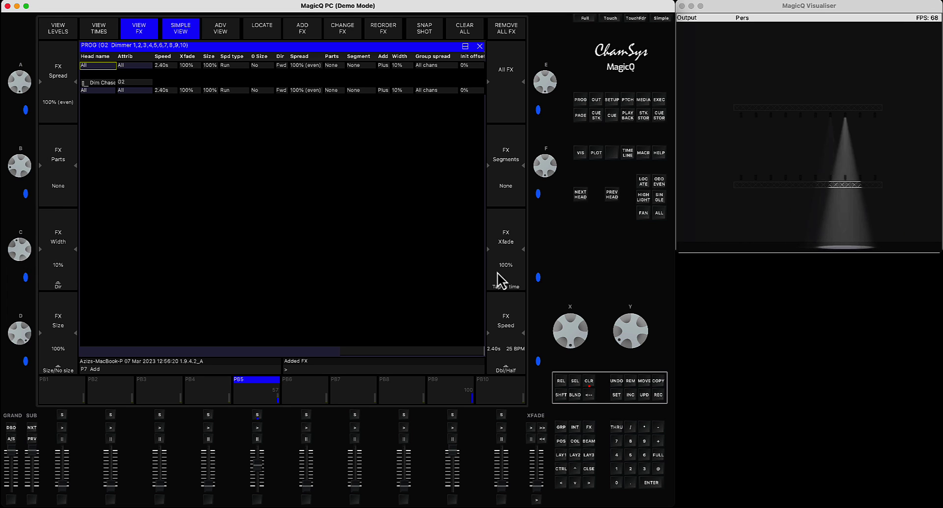
{"action": "left_click", "coordinate": [511, 317]}
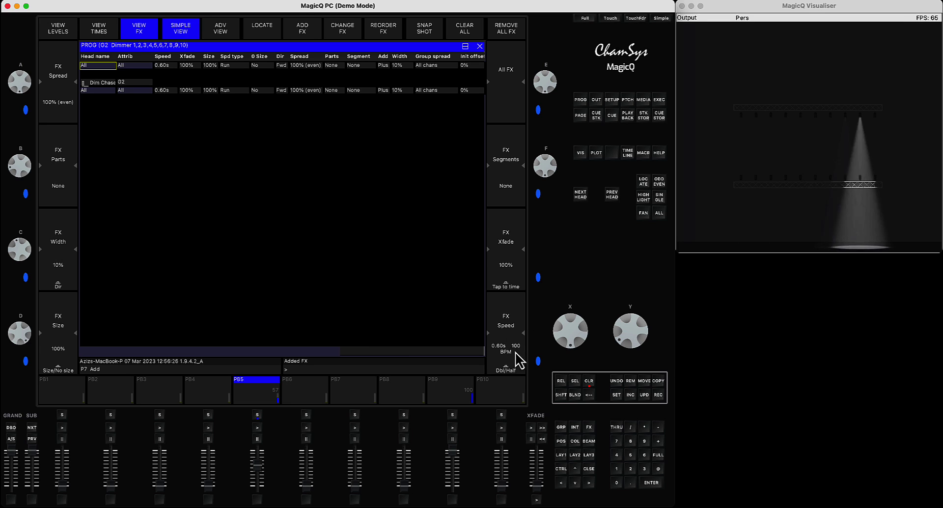
{"action": "left_click", "coordinate": [658, 394]}
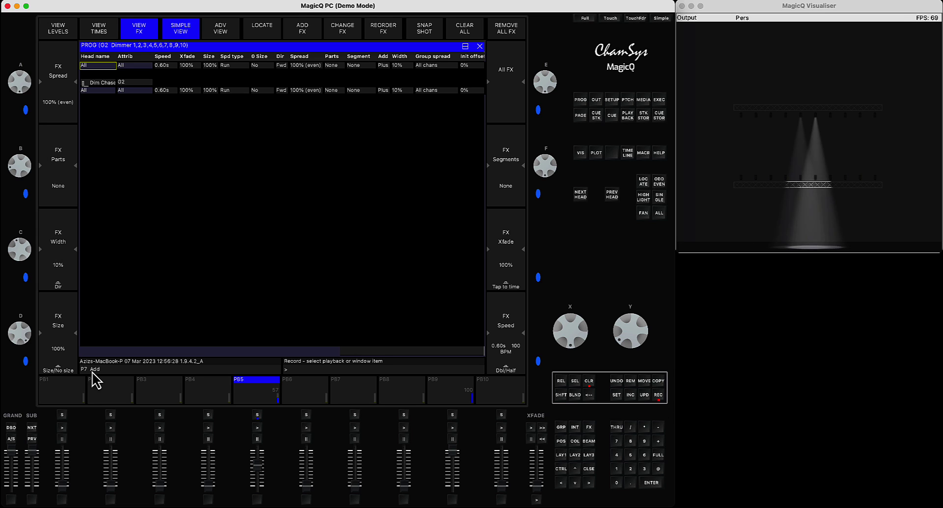
{"action": "left_click", "coordinate": [117, 396]}
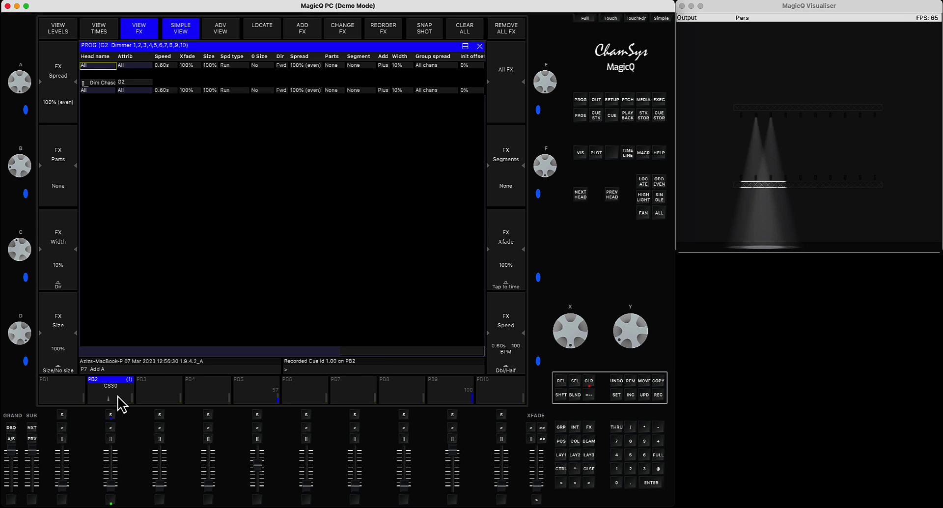
Clear the programmer and add a 10%-width Dim Chase effect to group G3.
{"action": "left_click", "coordinate": [588, 382]}
{"action": "left_click", "coordinate": [562, 455]}
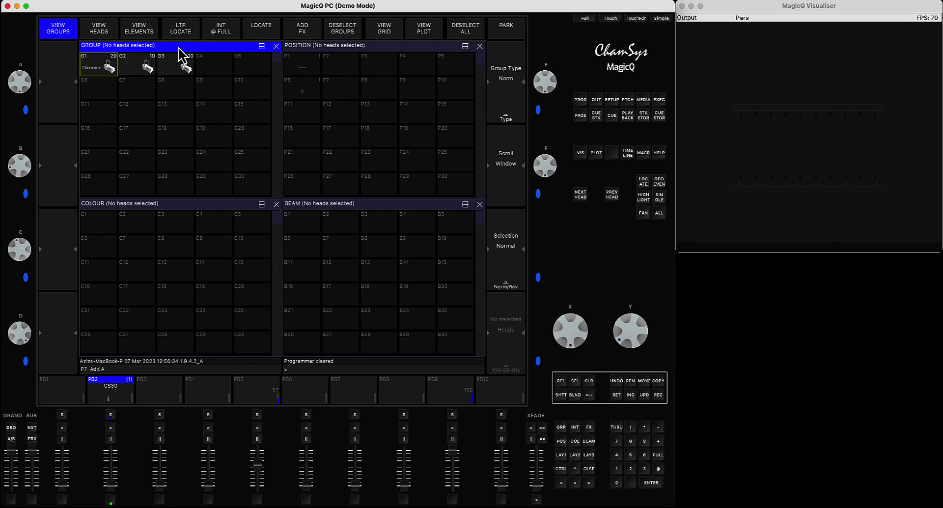
{"action": "left_click", "coordinate": [308, 34]}
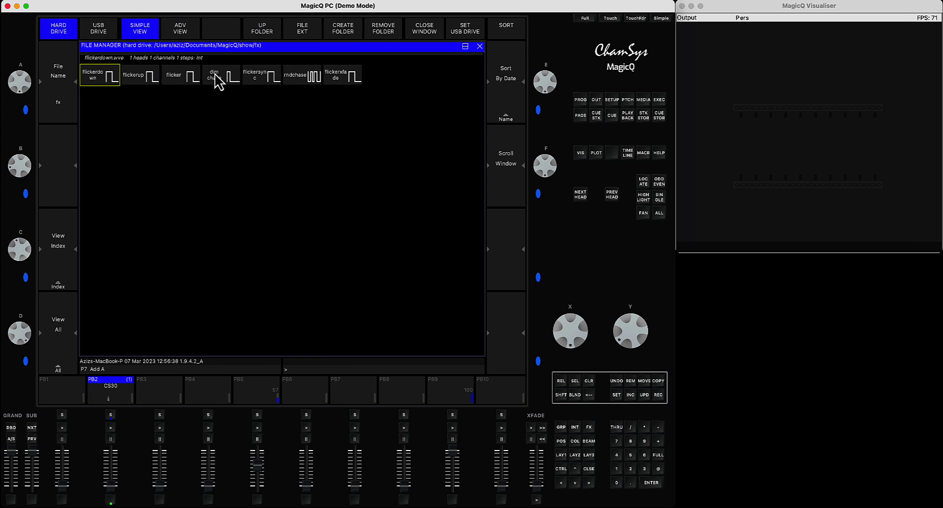
{"action": "left_click", "coordinate": [216, 78]}
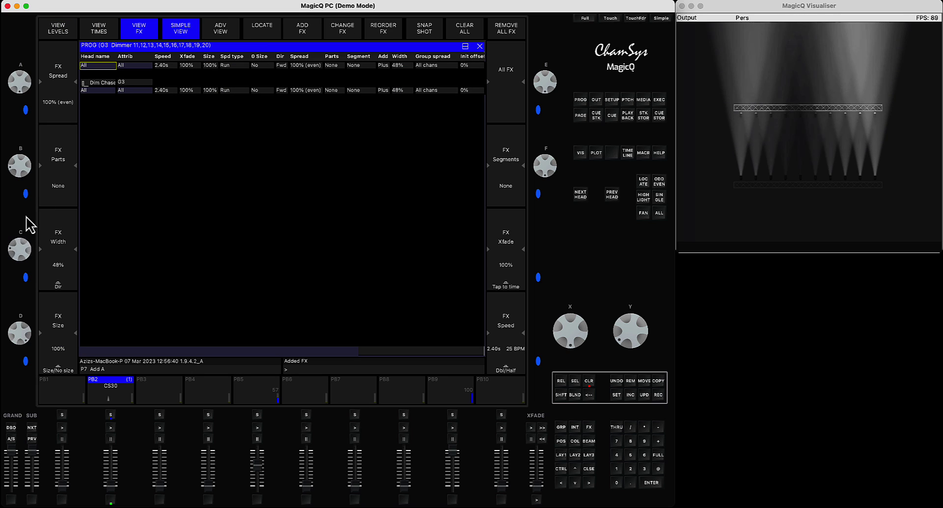
{"action": "scroll", "coordinate": [24, 261], "scroll_direction": "down", "scroll_amount": 8}
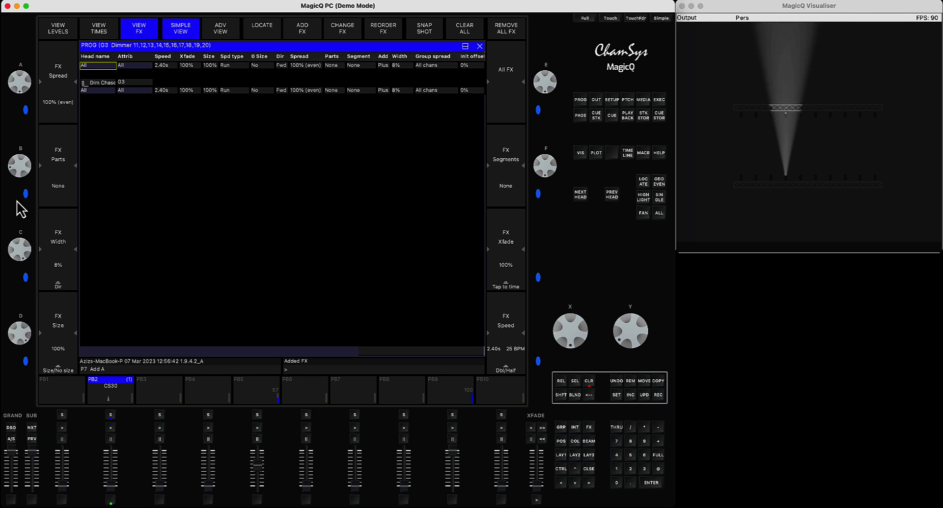
{"action": "scroll", "coordinate": [21, 259], "scroll_direction": "up", "scroll_amount": 1}
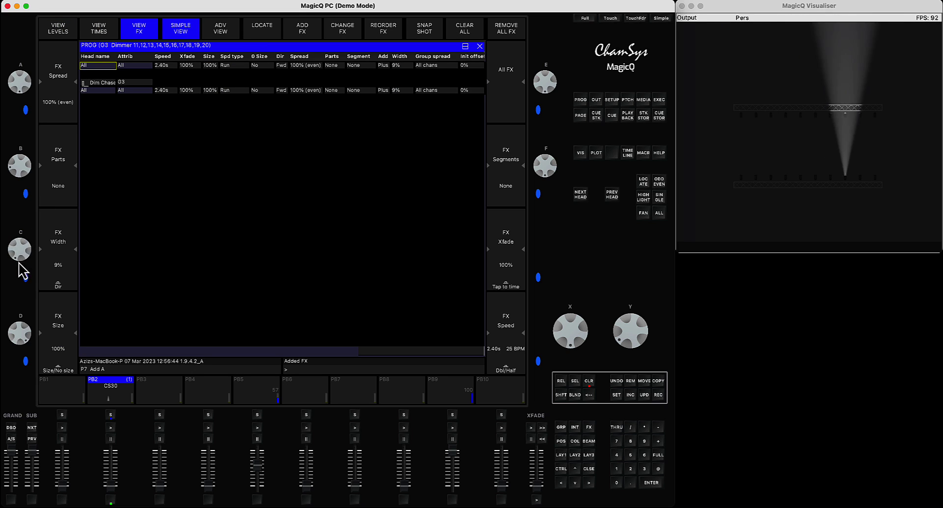
{"action": "scroll", "coordinate": [21, 270], "scroll_direction": "up", "scroll_amount": 1}
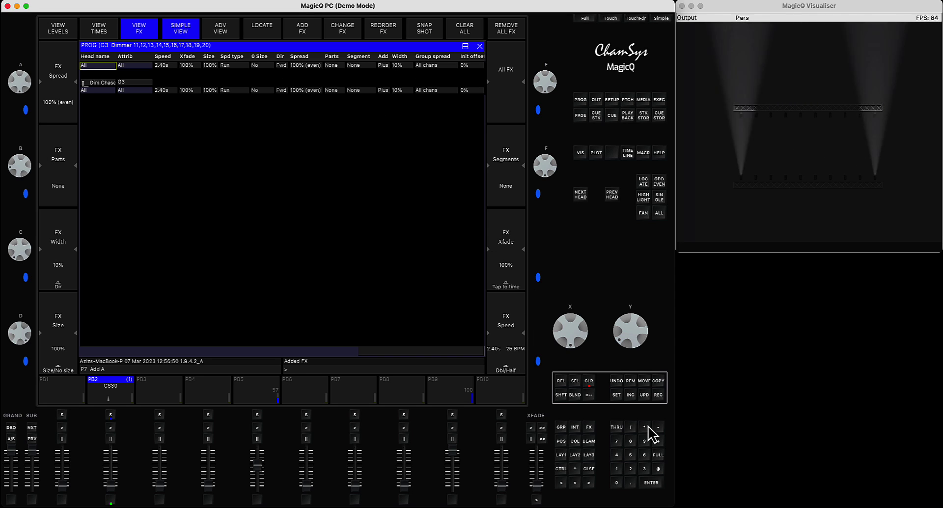
Record the G3 chase onto PB3 as cue stack CS31 and clear the programmer.
{"action": "left_click", "coordinate": [658, 394]}
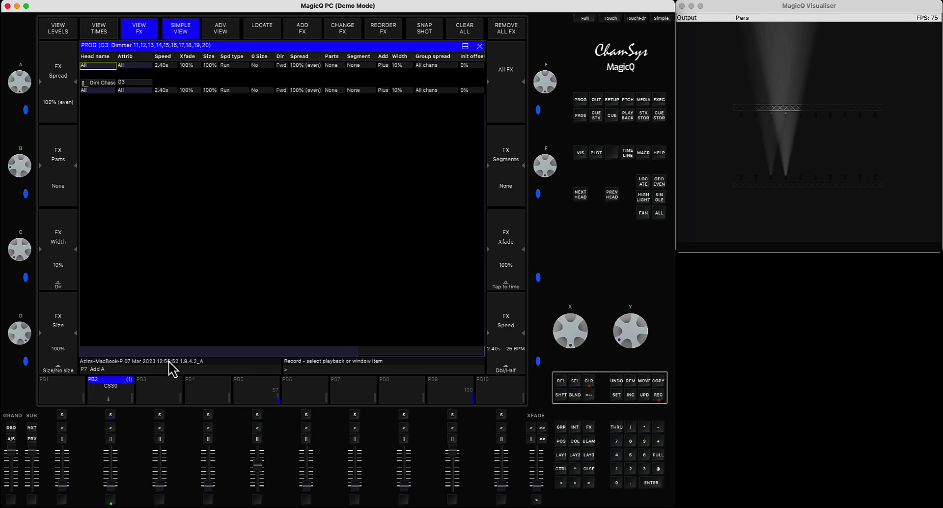
{"action": "left_click", "coordinate": [157, 399]}
{"action": "left_click", "coordinate": [589, 381]}
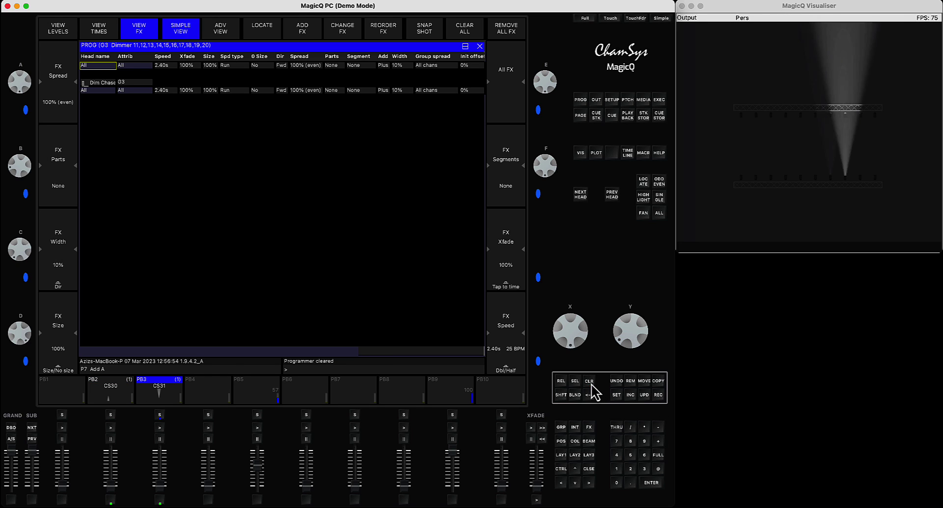
{"action": "left_click", "coordinate": [561, 454]}
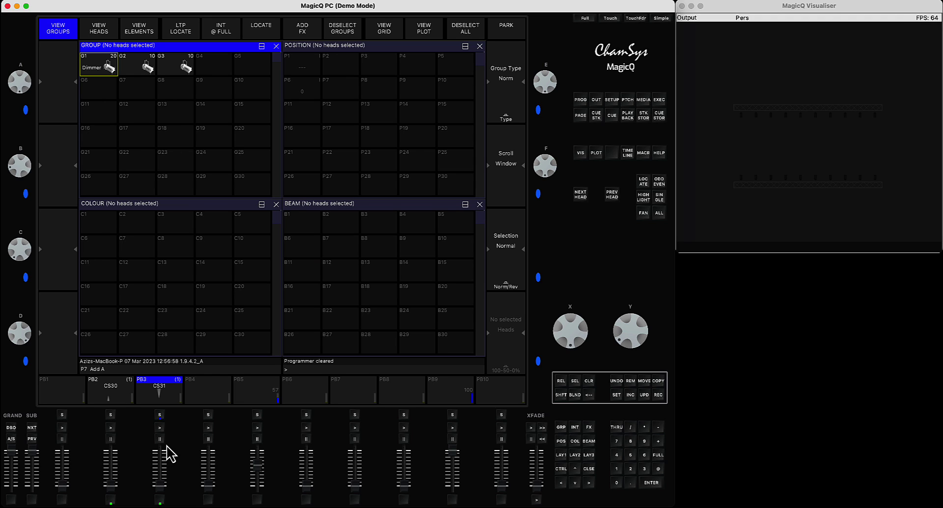
Set cue stack CS30 on PB2 to follow speed master SP6 in its advanced options.
{"action": "left_click", "coordinate": [111, 416]}
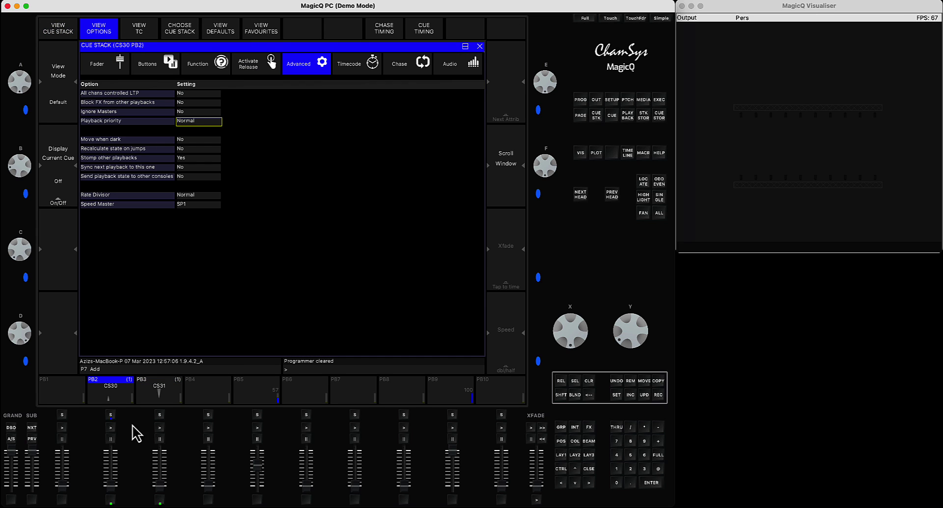
{"action": "left_click", "coordinate": [207, 68]}
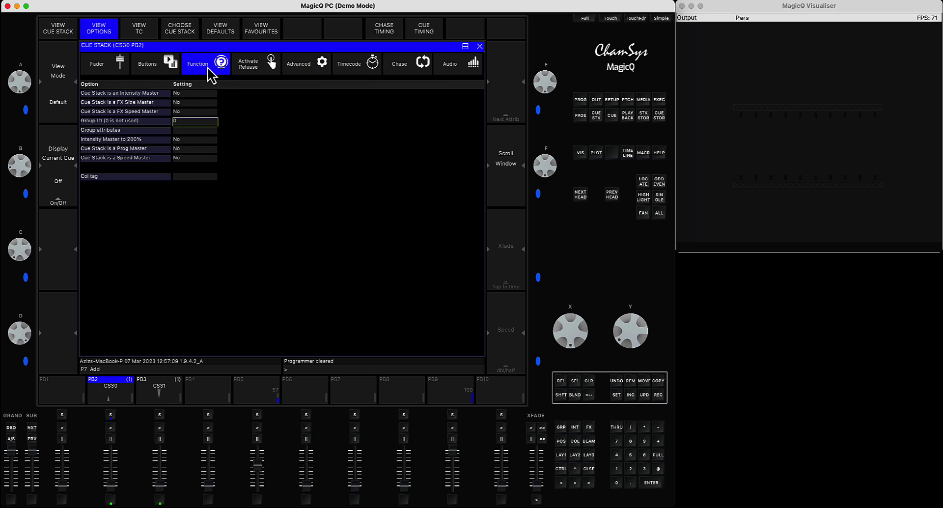
{"action": "left_click", "coordinate": [305, 68]}
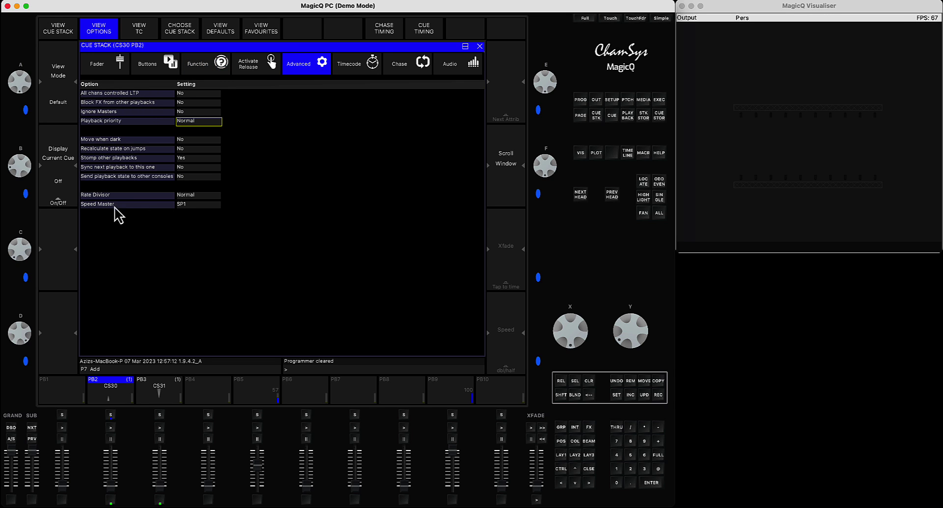
{"action": "left_click", "coordinate": [189, 205]}
{"action": "left_click", "coordinate": [336, 97]}
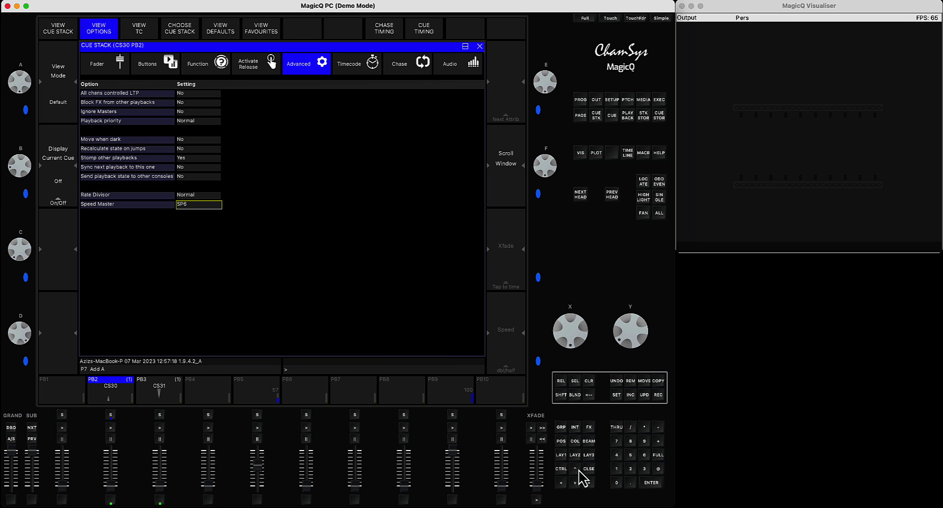
Set cue stack CS31 on PB3 to follow speed master SP6 as well, then close the options.
{"action": "left_click", "coordinate": [160, 416]}
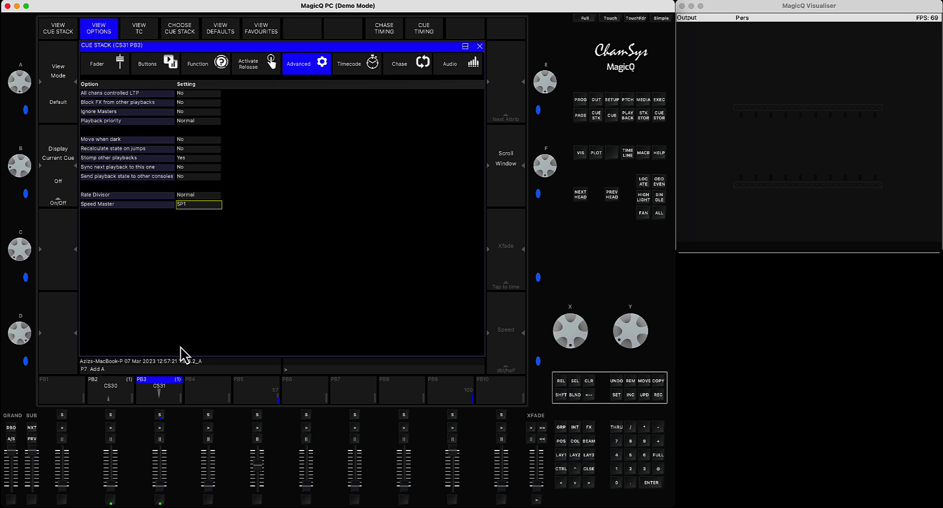
{"action": "left_click", "coordinate": [190, 205]}
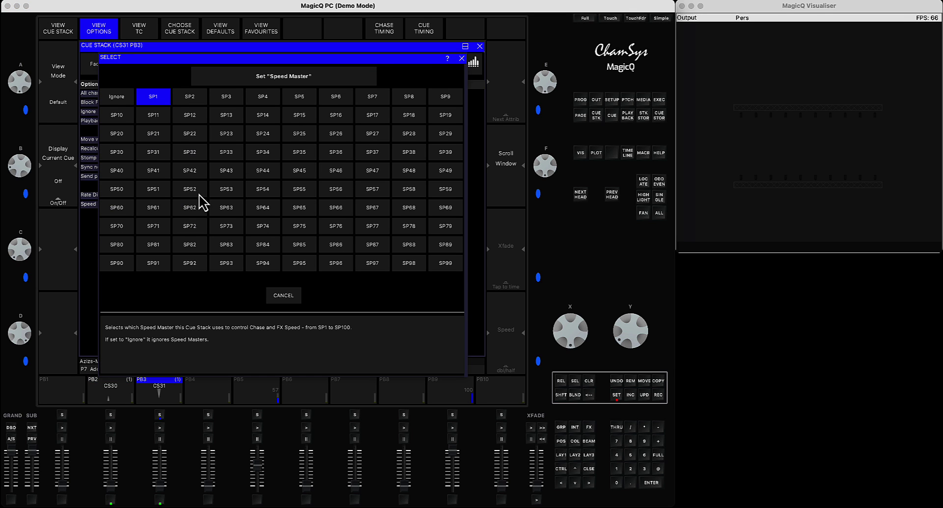
{"action": "left_click", "coordinate": [335, 98]}
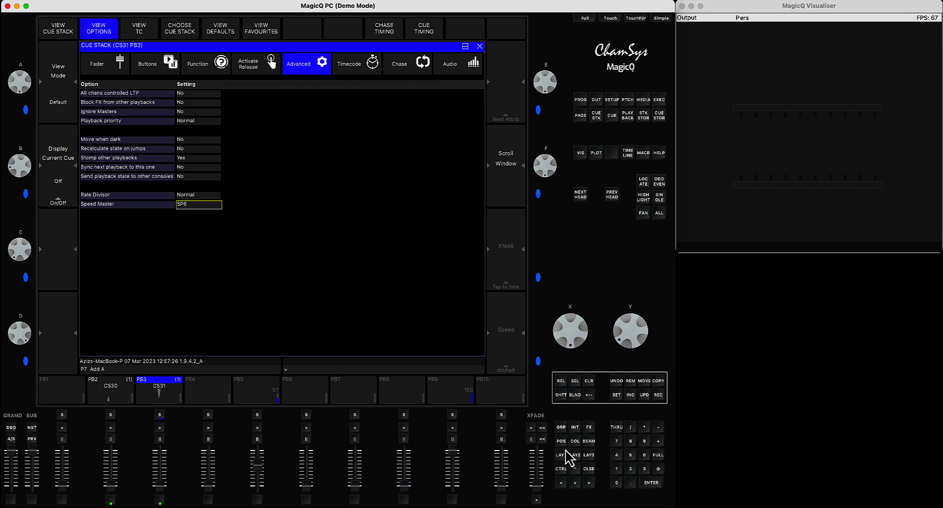
{"action": "left_click", "coordinate": [588, 469]}
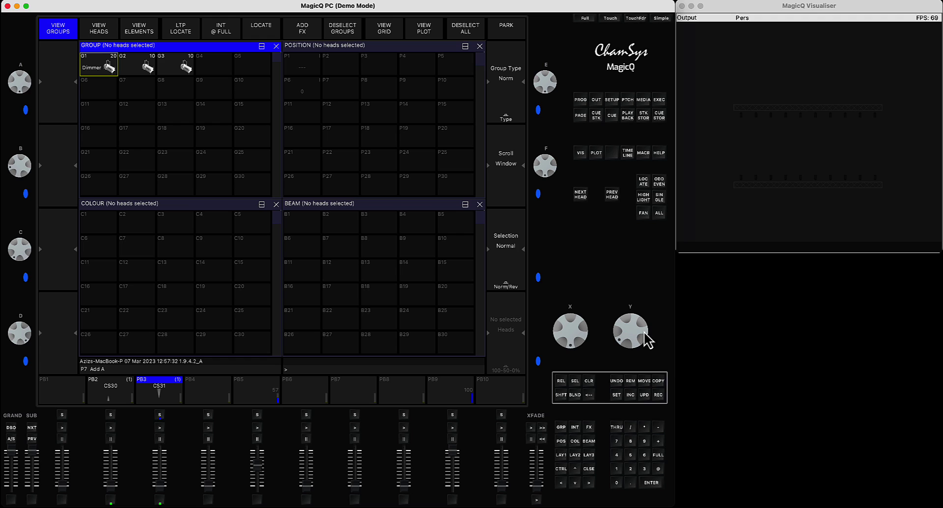
Record a new cue stack CS32 on PB4 and make it act as speed master SP6.
{"action": "left_click", "coordinate": [658, 395]}
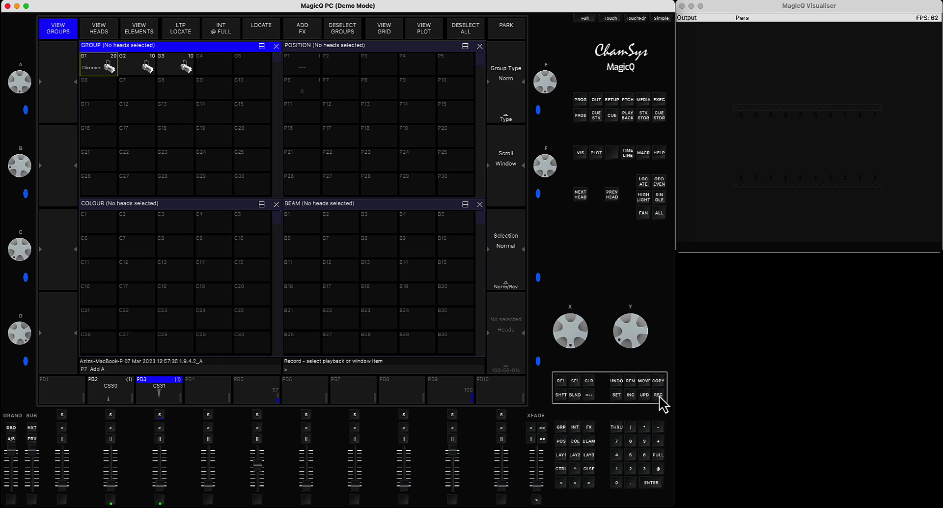
{"action": "left_click", "coordinate": [222, 393]}
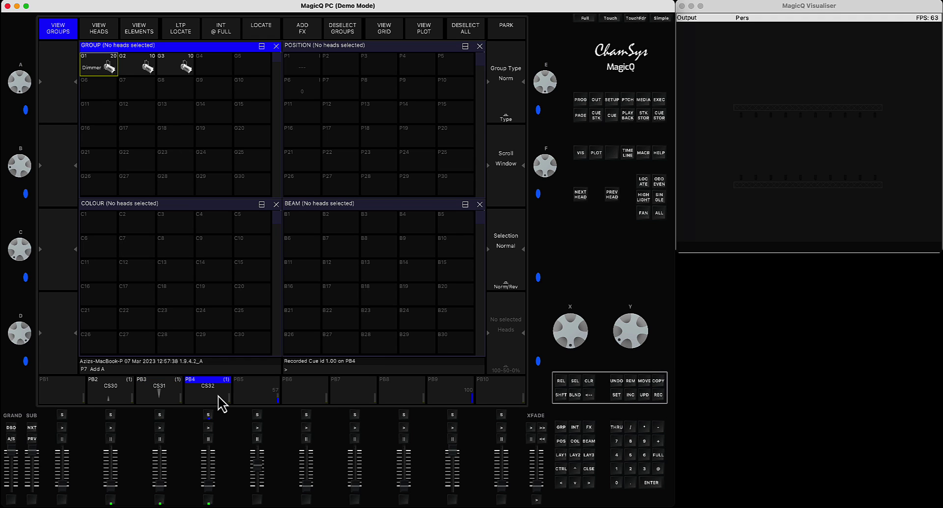
{"action": "left_click", "coordinate": [211, 418]}
{"action": "left_click", "coordinate": [211, 418]}
{"action": "left_click", "coordinate": [209, 71]}
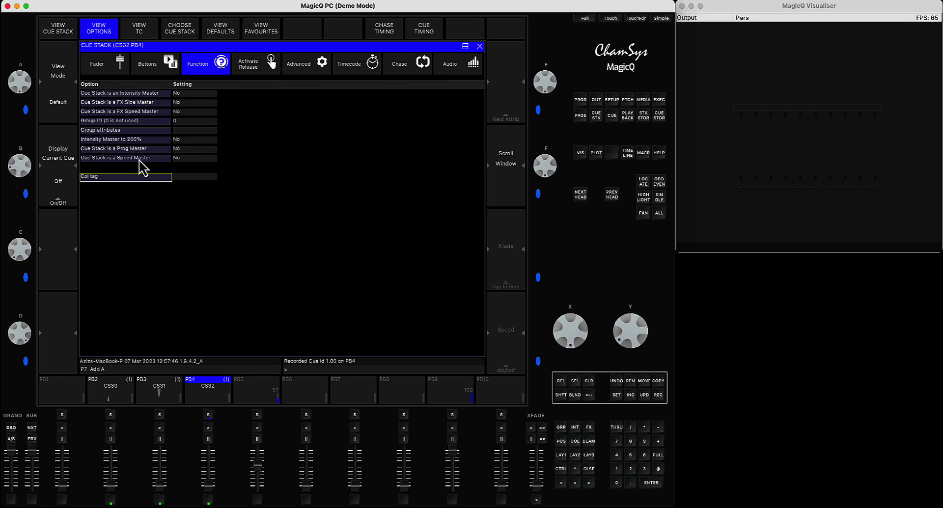
{"action": "left_click", "coordinate": [187, 158]}
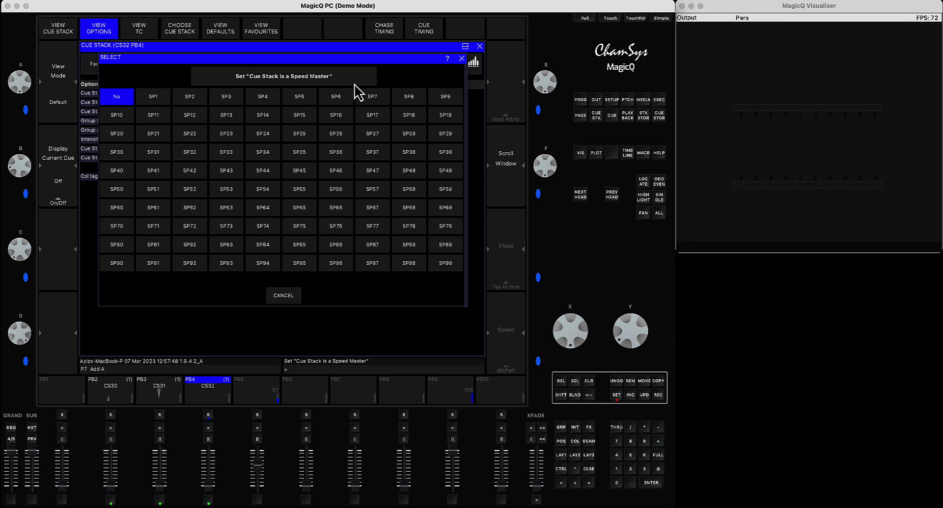
{"action": "left_click", "coordinate": [337, 97]}
Close the cue stack options and bring playbacks PB2 and PB3 up to full.
{"action": "left_click", "coordinate": [589, 469]}
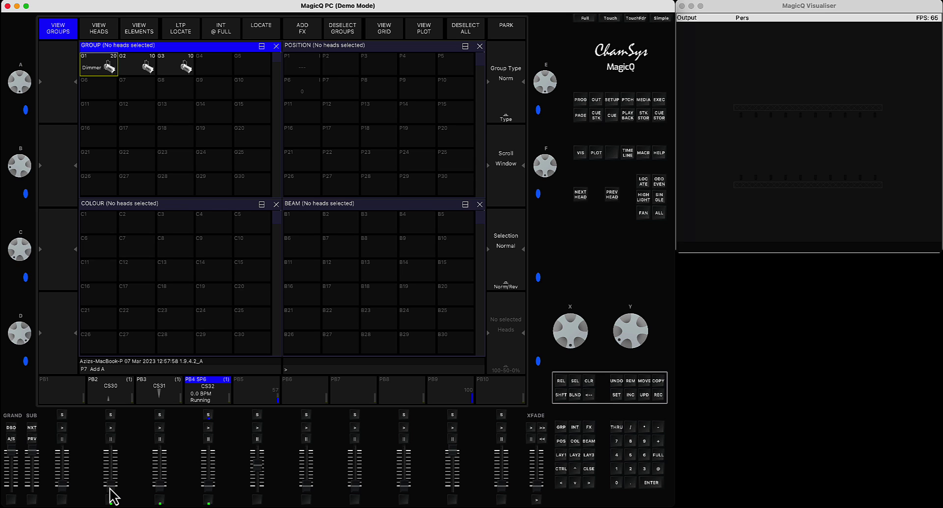
{"action": "left_click_drag", "start_coordinate": [110, 488], "coordinate": [111, 443]}
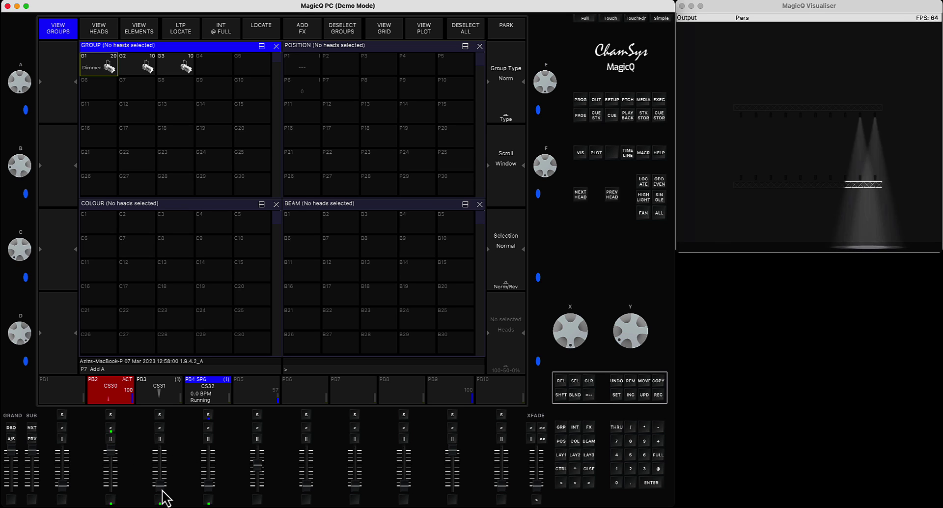
{"action": "left_click_drag", "start_coordinate": [161, 490], "coordinate": [162, 425]}
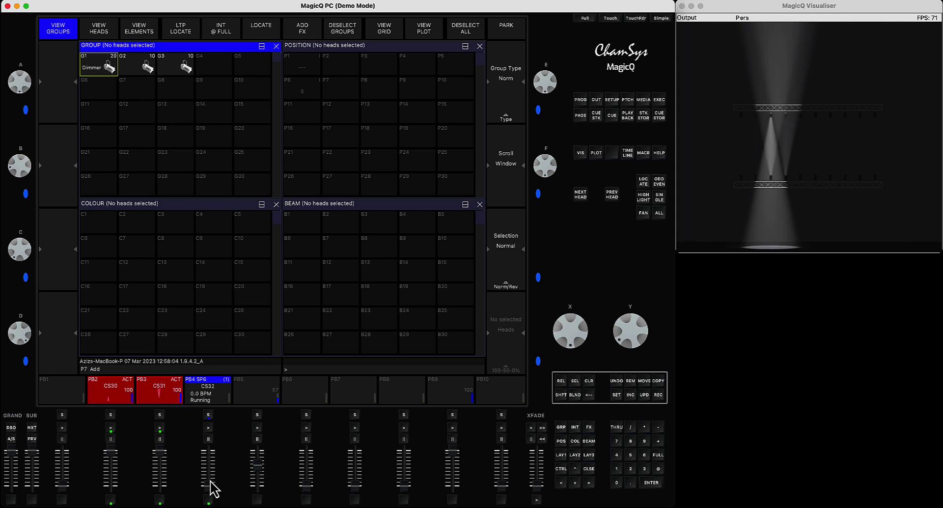
Raise PB4 (speed master SP6) to full and tap its tempo up to 337.1 BPM.
{"action": "left_click_drag", "start_coordinate": [210, 482], "coordinate": [208, 461]}
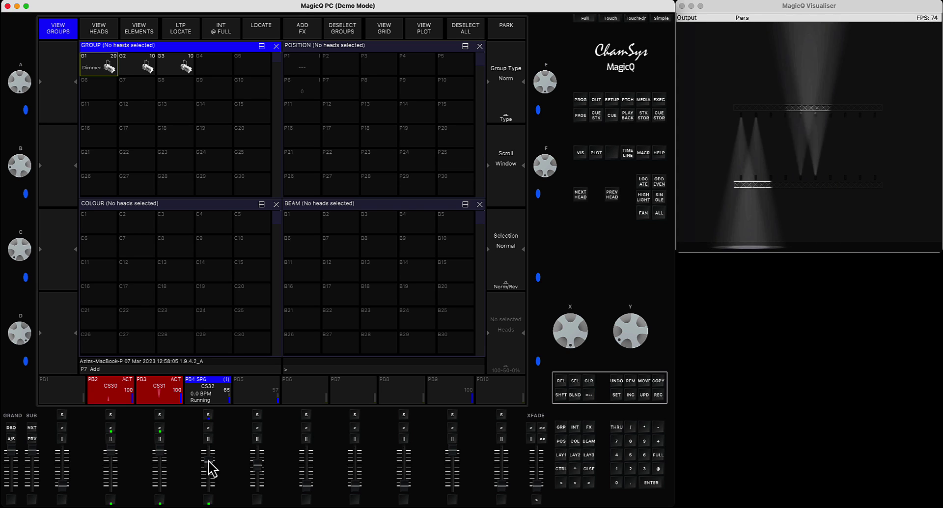
{"action": "left_click", "coordinate": [208, 500]}
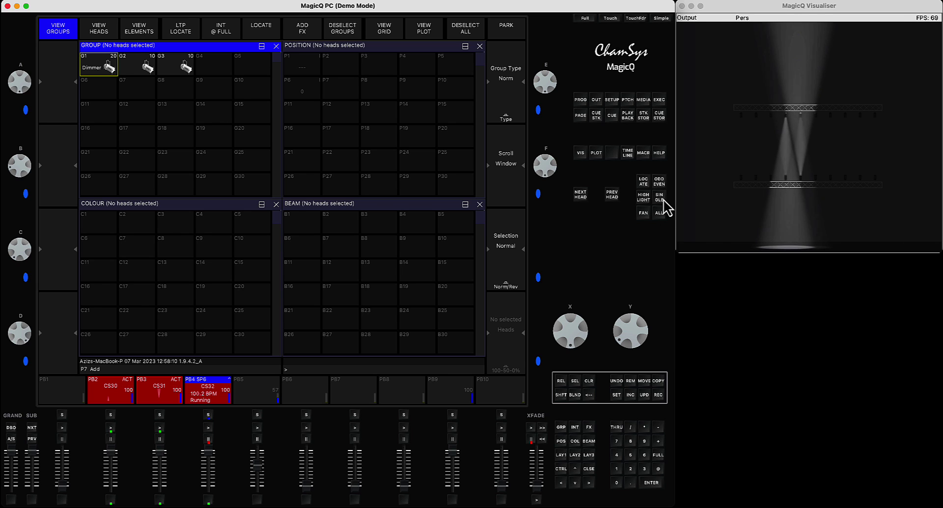
{"action": "double_click", "coordinate": [209, 501]}
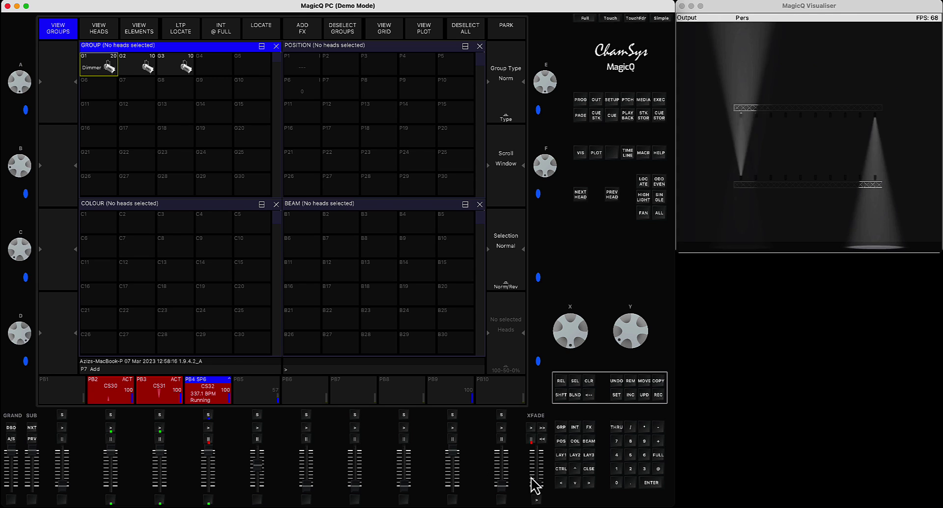
{"action": "left_click", "coordinate": [561, 468]}
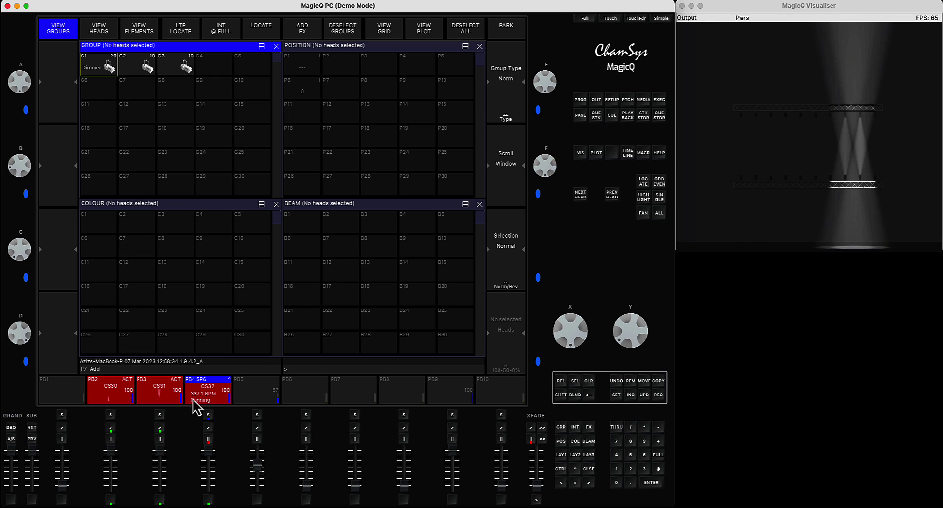
Pull PB4 down to 38, then halt and resume the chases it drives.
{"action": "mouse_move", "coordinate": [208, 452]}
{"action": "left_mouse_down"}
{"action": "mouse_move", "coordinate": [208, 477]}
{"action": "mouse_move", "coordinate": [208, 460]}
{"action": "left_mouse_up"}
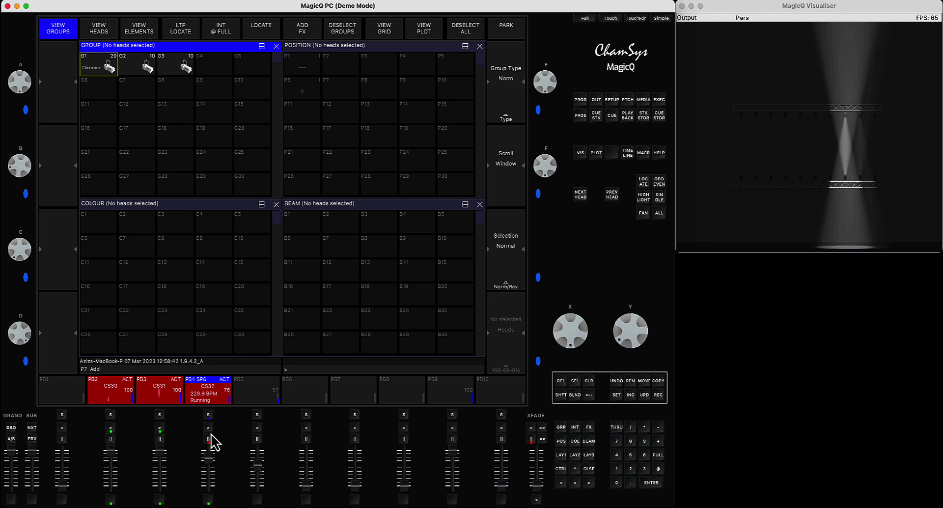
{"action": "left_click", "coordinate": [208, 439]}
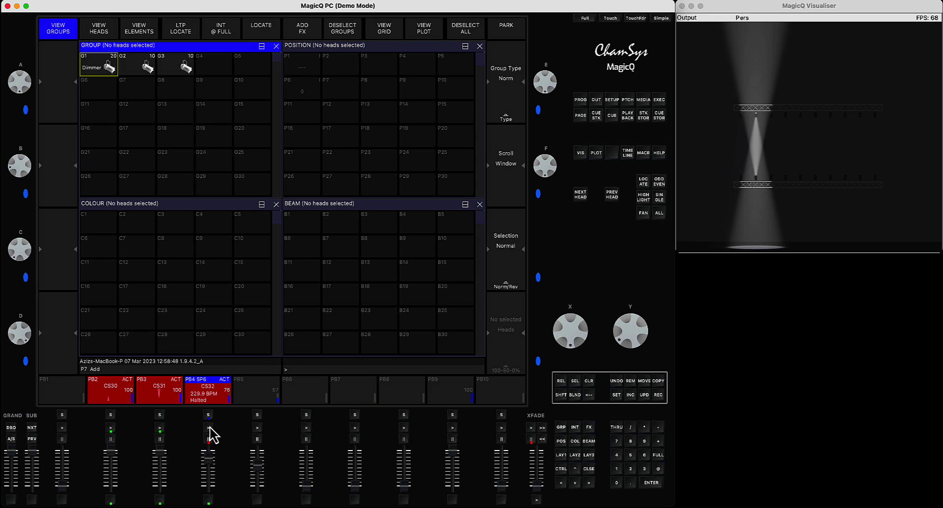
{"action": "left_click", "coordinate": [208, 428]}
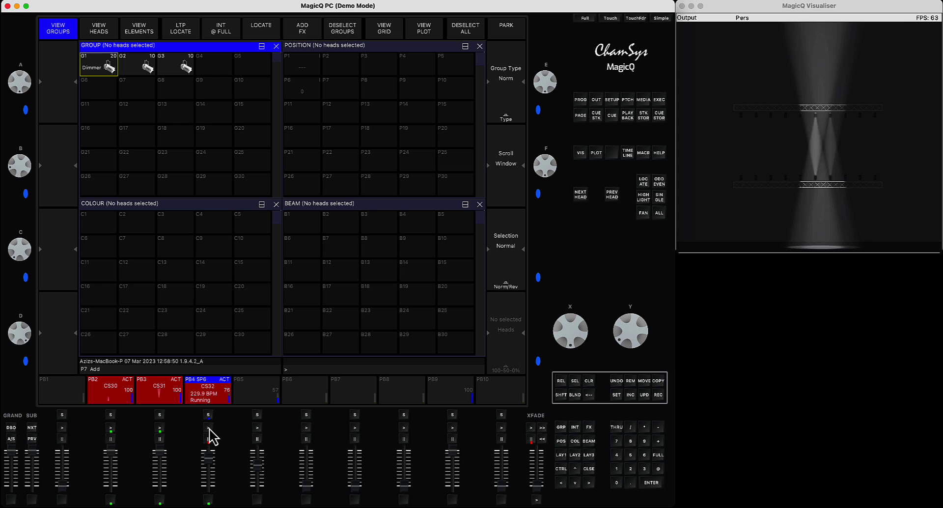
Tap PB4 back to full at 327.9 BPM and pause the SP6 master.
{"action": "left_click", "coordinate": [208, 501]}
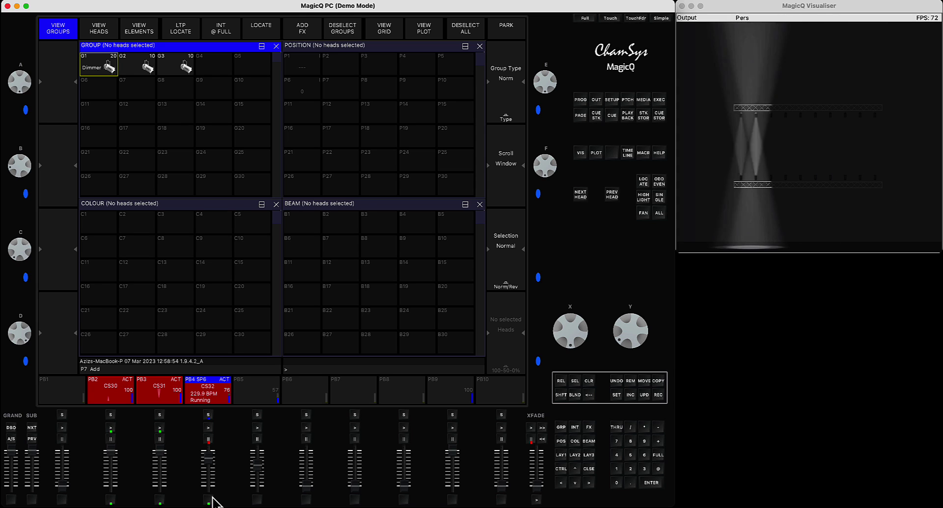
{"action": "left_click", "coordinate": [208, 501]}
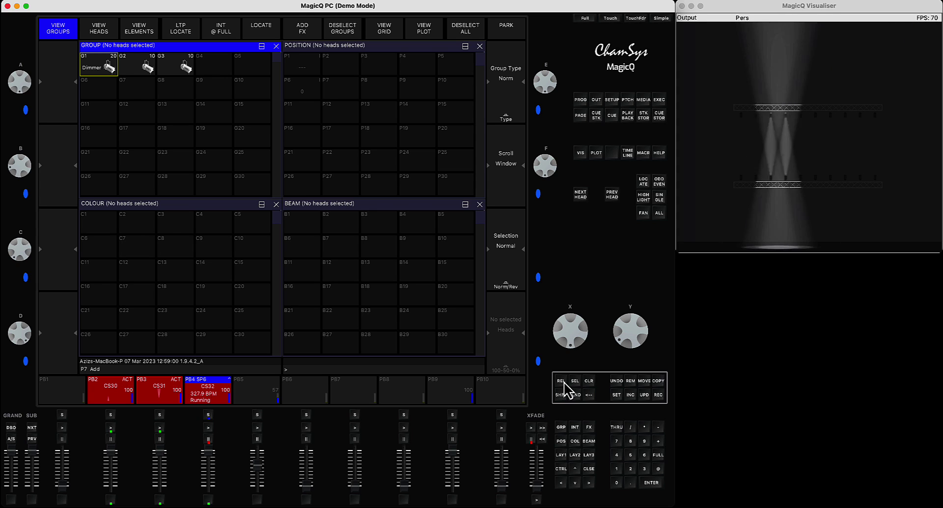
{"action": "left_click", "coordinate": [208, 438]}
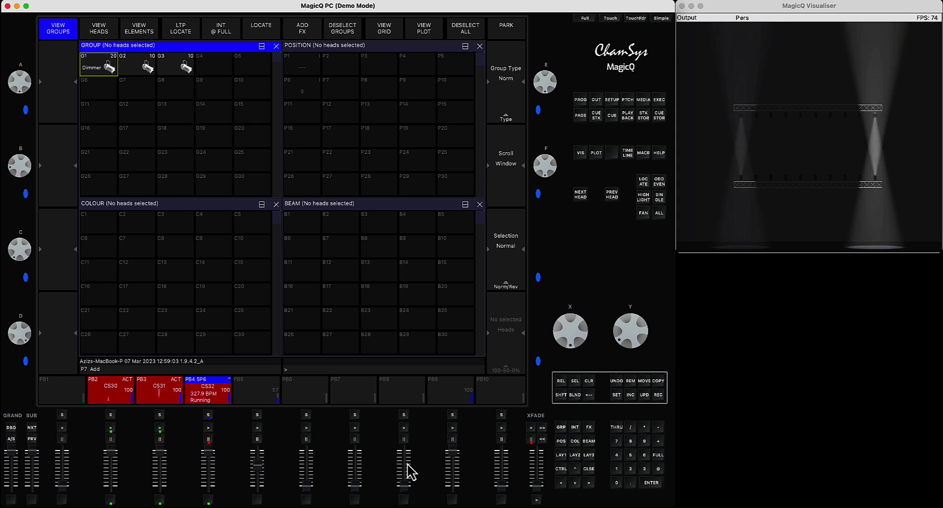
Use SHIFT with PB4's speed buttons to set the SP6 chase to x2, 179.6 BPM.
{"action": "left_click", "coordinate": [563, 399]}
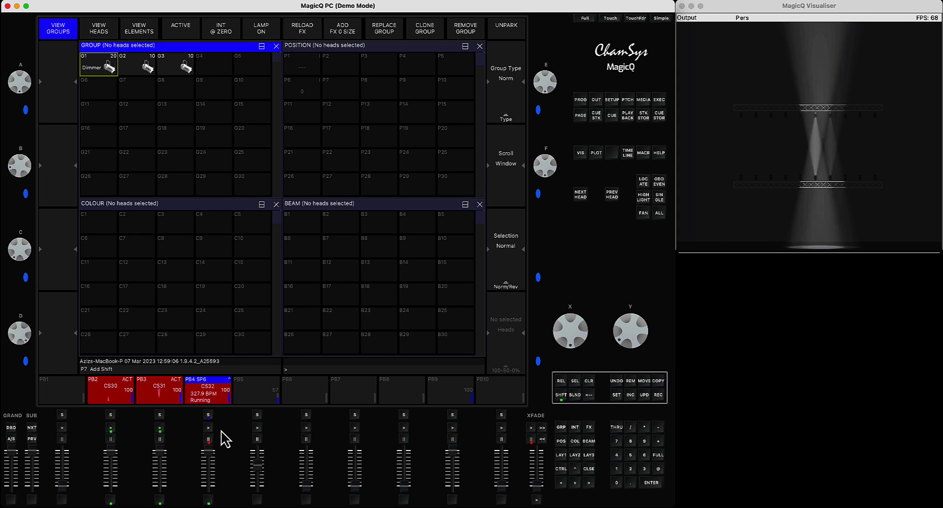
{"action": "left_click", "coordinate": [209, 438]}
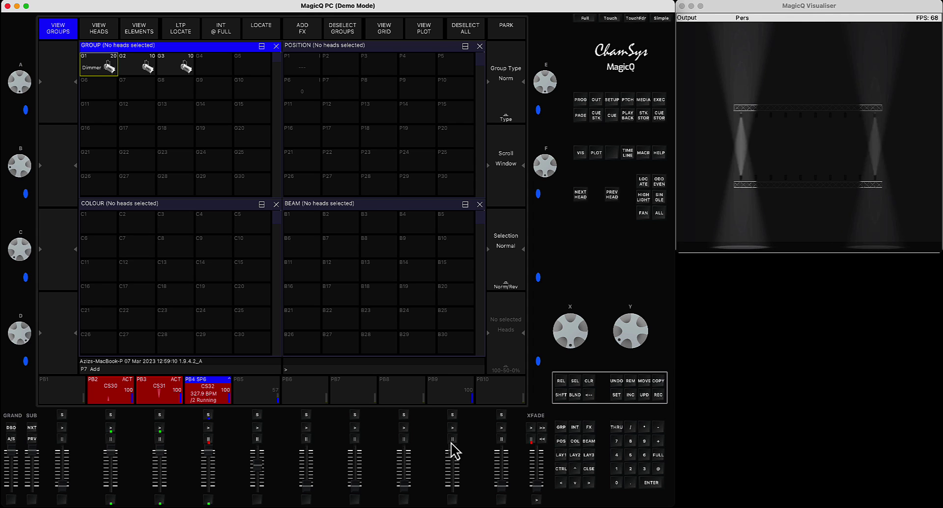
{"action": "left_click", "coordinate": [562, 397]}
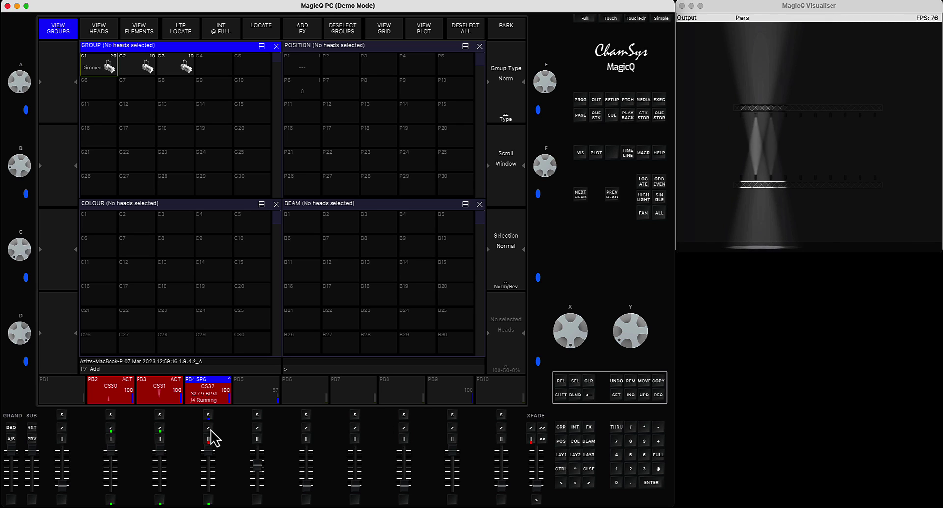
{"action": "key", "text": "shift"}
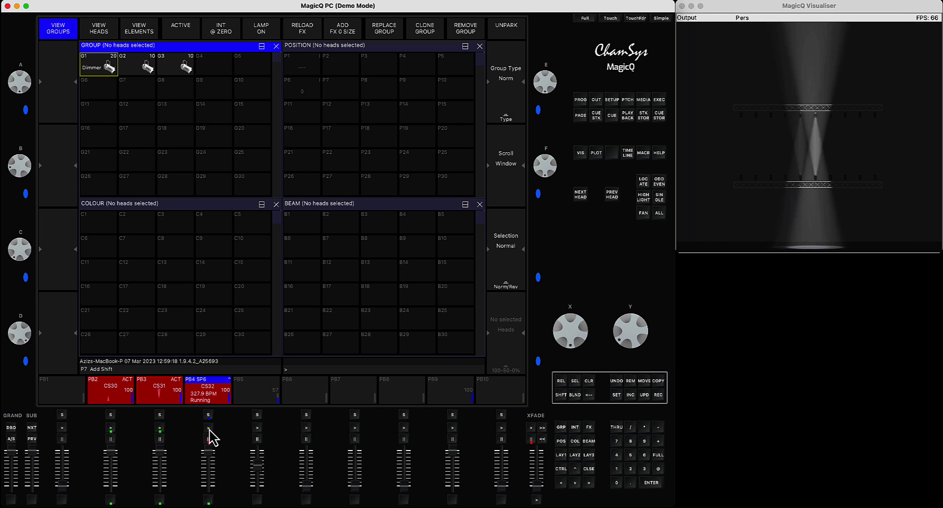
{"action": "left_click", "coordinate": [210, 428], "text": "shift"}
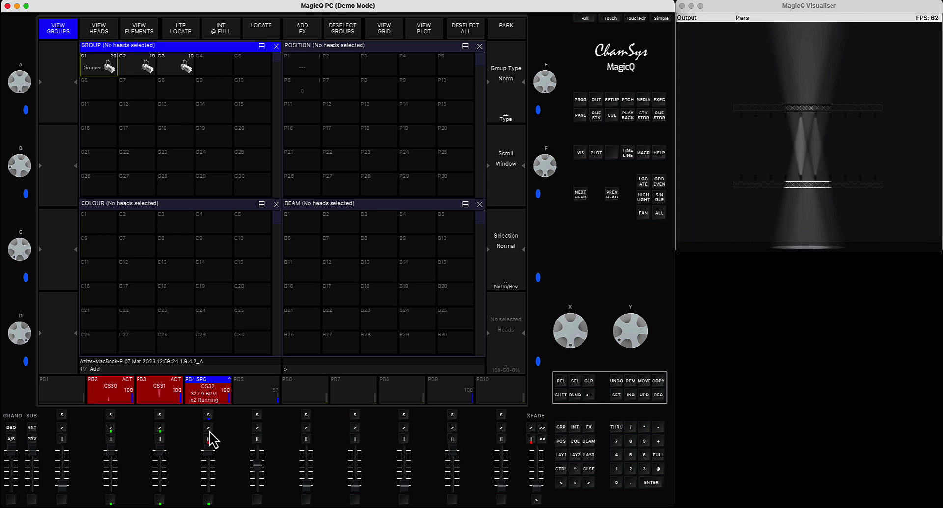
Lower PB4's level to 58, release it, and restart the SP6 chase playback.
{"action": "mouse_move", "coordinate": [208, 450]}
{"action": "left_mouse_down"}
{"action": "mouse_move", "coordinate": [207, 472]}
{"action": "mouse_move", "coordinate": [208, 465]}
{"action": "left_mouse_up"}
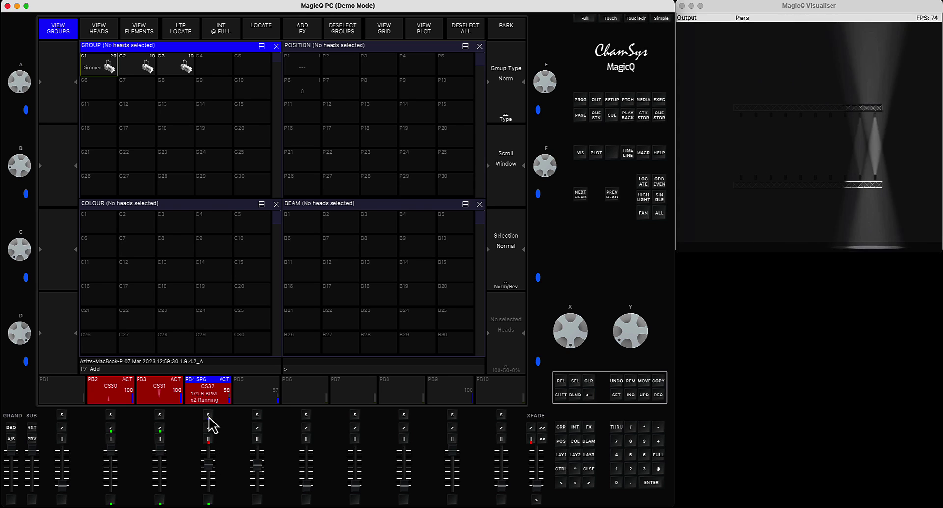
{"action": "left_click", "coordinate": [561, 381]}
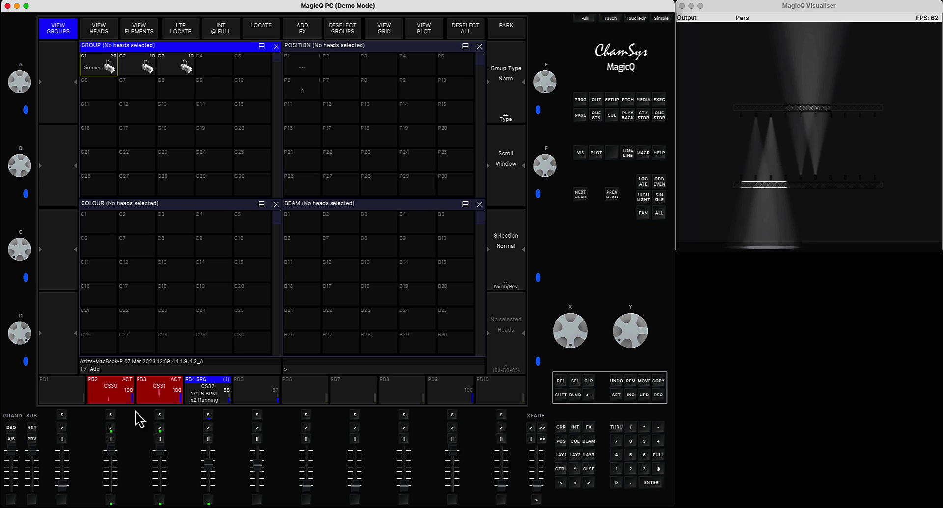
{"action": "left_click", "coordinate": [208, 427]}
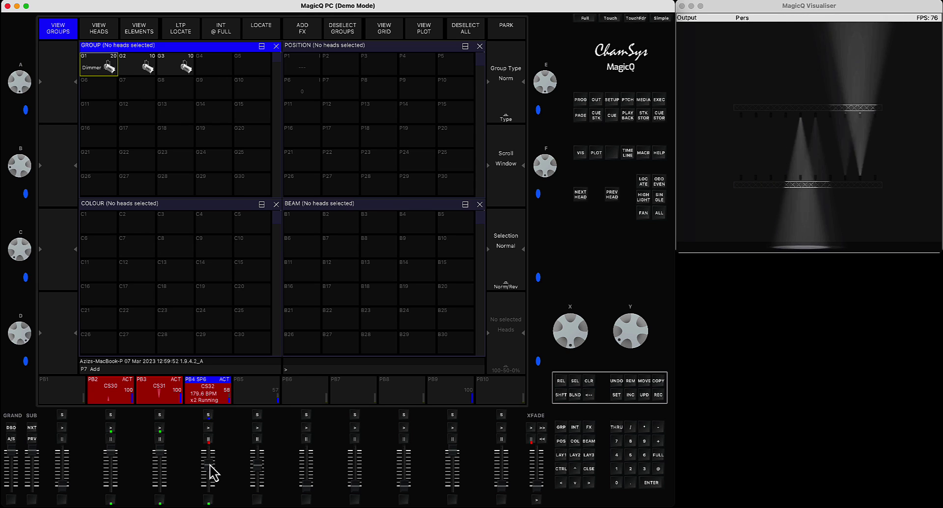
{"action": "left_click", "coordinate": [561, 470]}
{"action": "left_click", "coordinate": [209, 500]}
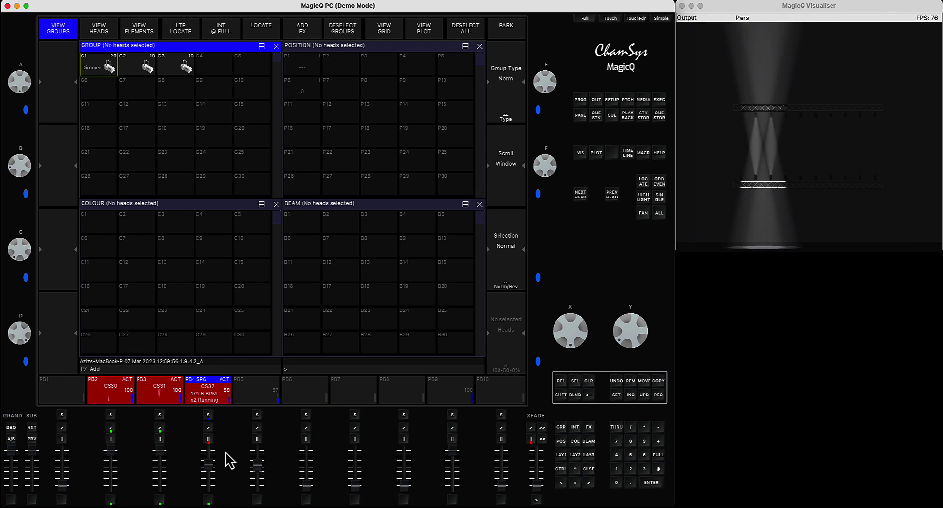
Release PB4 and bring up the Execute window with its SP2 and SP3 speed master buttons.
{"action": "left_click", "coordinate": [563, 381]}
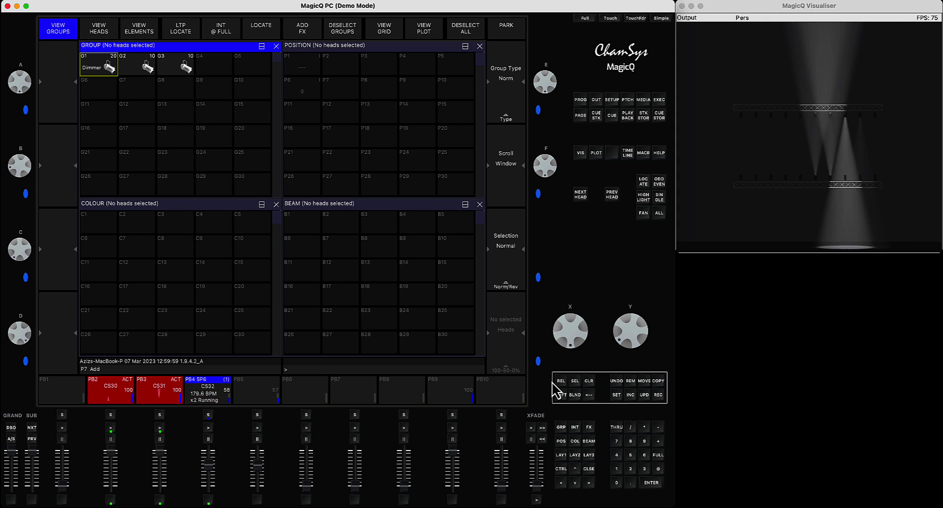
{"action": "left_click", "coordinate": [660, 103]}
{"action": "left_click", "coordinate": [280, 74]}
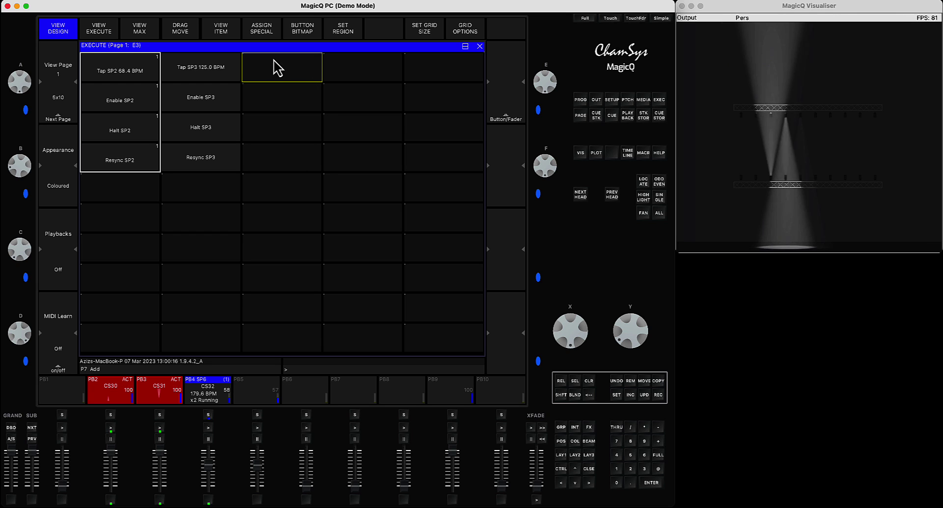
Assign a Resync SP6 button to cell E18 beside Resync SP3, then restart PB4.
{"action": "left_click", "coordinate": [283, 165]}
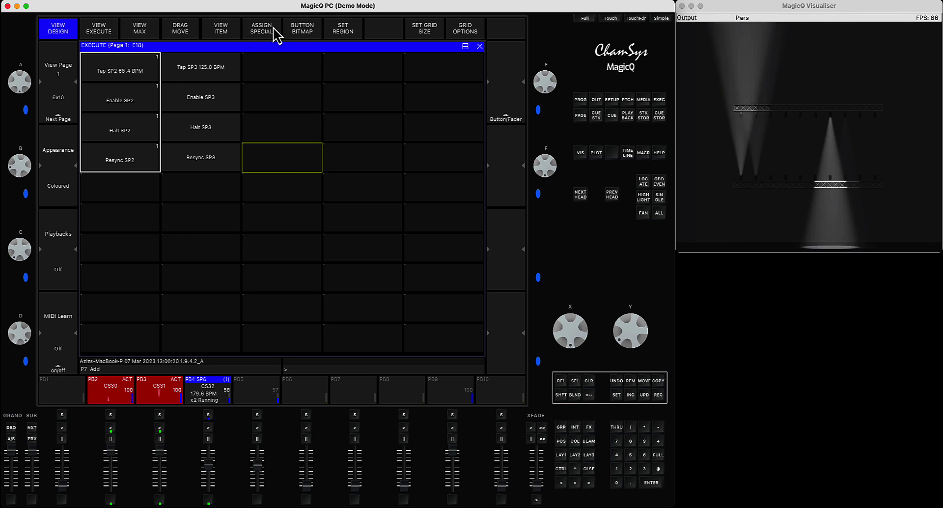
{"action": "left_click", "coordinate": [273, 30]}
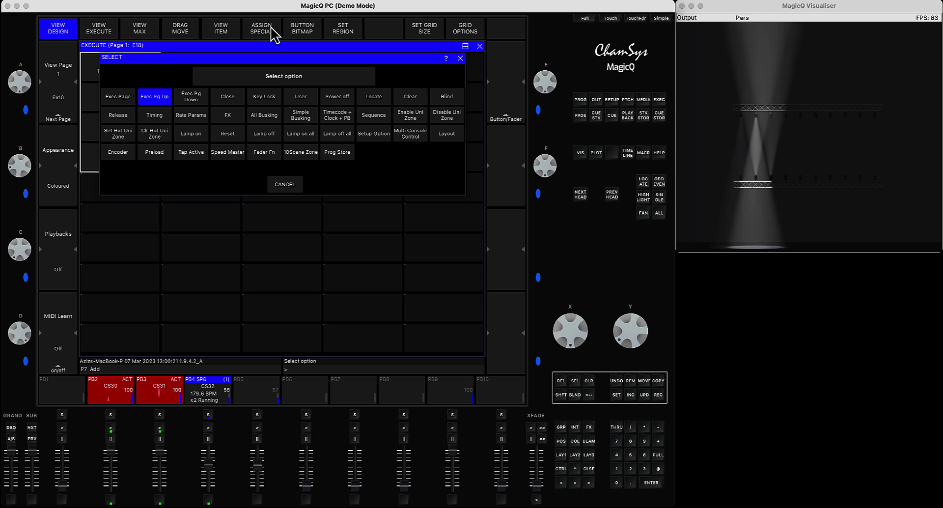
{"action": "left_click", "coordinate": [229, 155]}
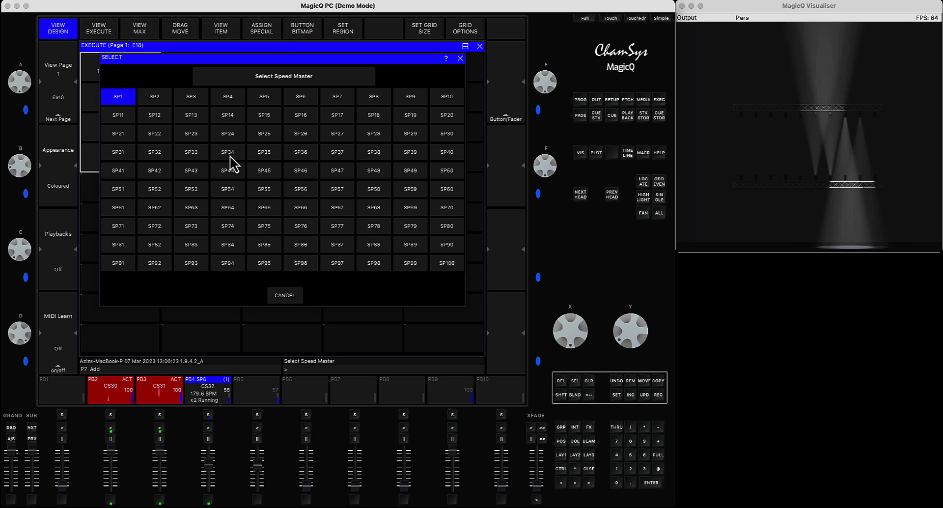
{"action": "left_click", "coordinate": [304, 100]}
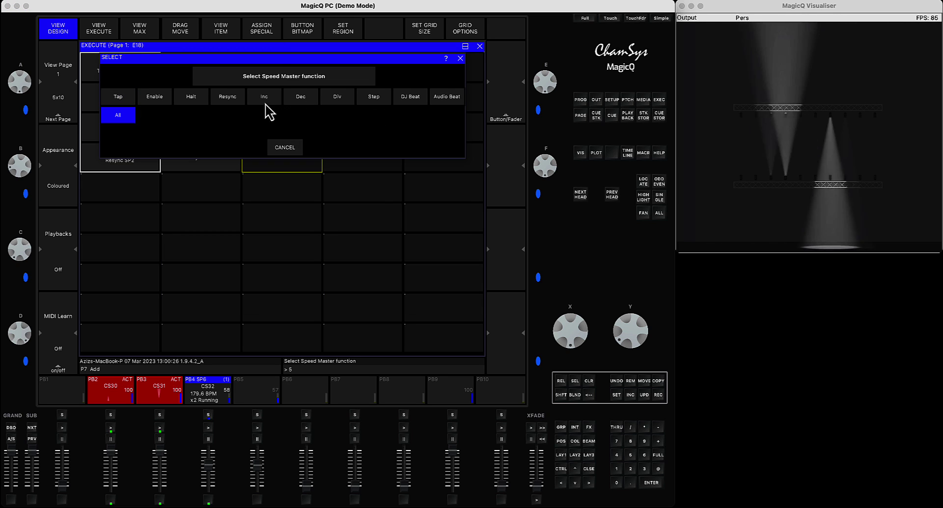
{"action": "left_click", "coordinate": [227, 98]}
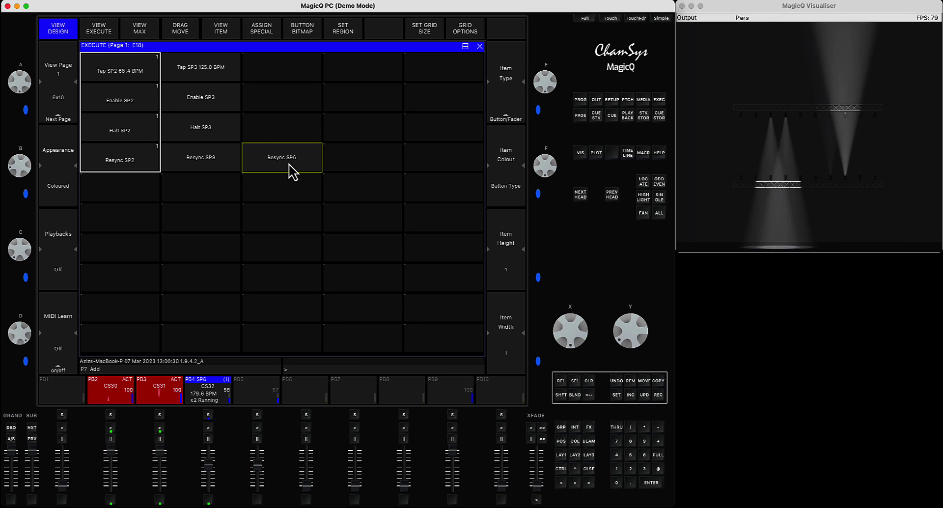
{"action": "left_click", "coordinate": [208, 428]}
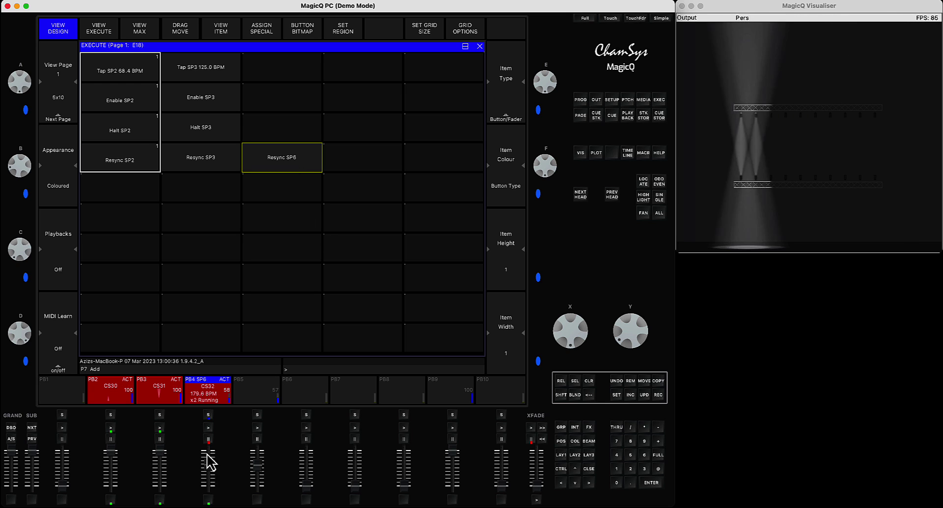
Release the SP6 chase and assign a Tap SP6 button to the cell beside Tap SP3.
{"action": "left_click", "coordinate": [561, 381]}
{"action": "left_click", "coordinate": [275, 74]}
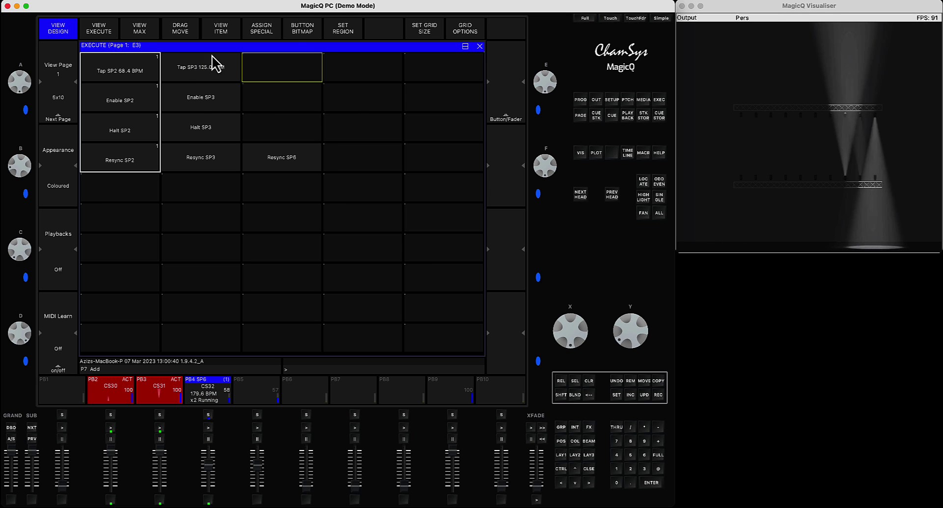
{"action": "left_click", "coordinate": [268, 37]}
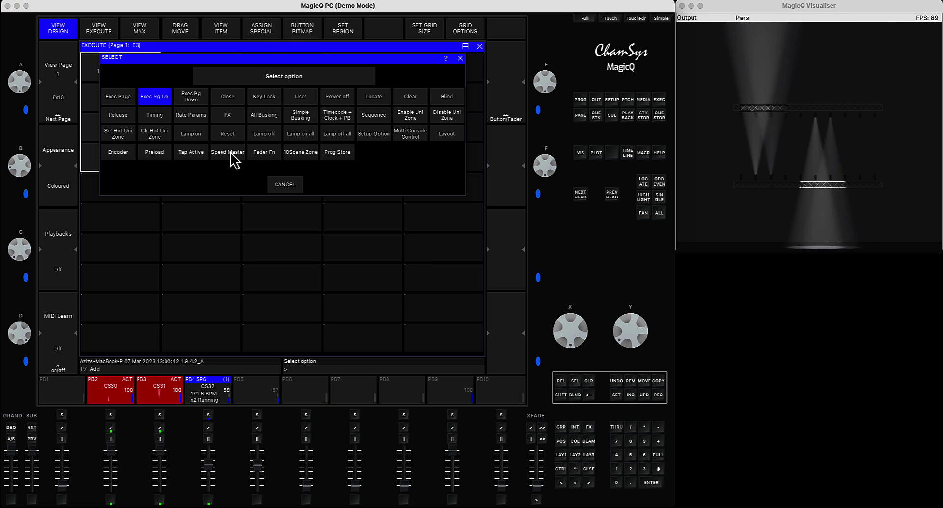
{"action": "left_click", "coordinate": [232, 158]}
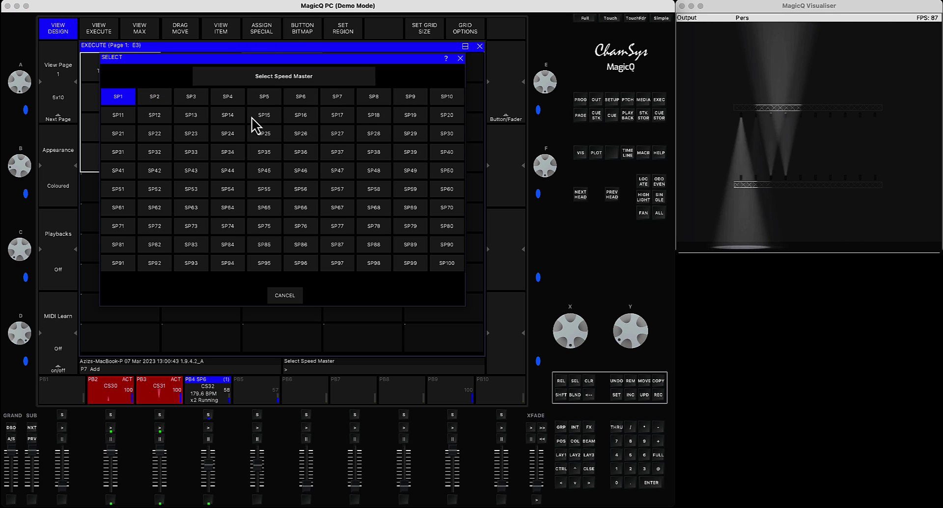
{"action": "left_click", "coordinate": [304, 97]}
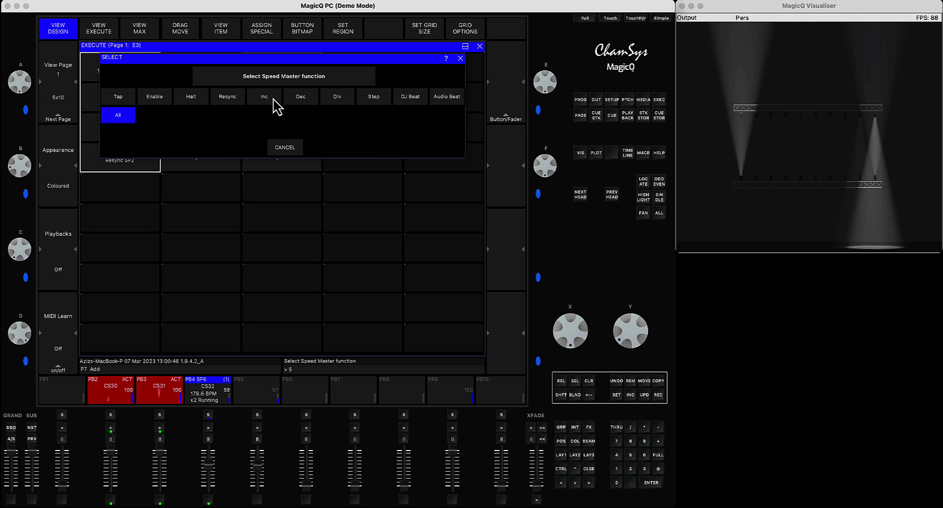
{"action": "left_click", "coordinate": [125, 98]}
Assign an Enable SP6 button to the cell beside Enable SP3.
{"action": "left_click", "coordinate": [275, 104]}
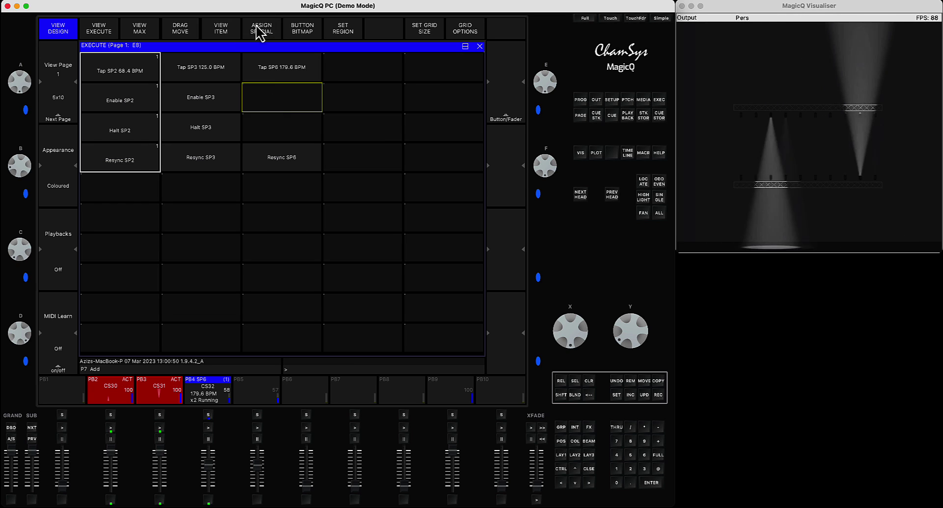
{"action": "left_click", "coordinate": [261, 28]}
{"action": "left_click", "coordinate": [229, 153]}
{"action": "left_click", "coordinate": [301, 102]}
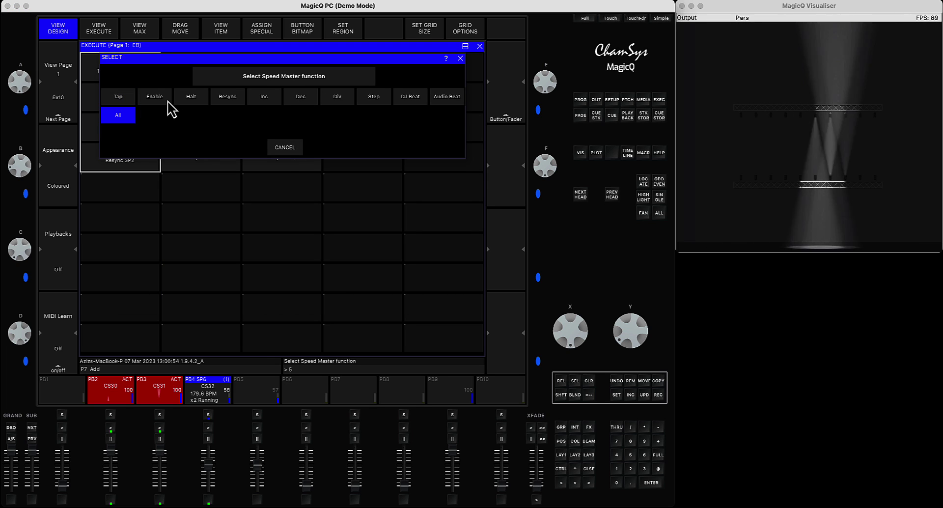
{"action": "left_click", "coordinate": [156, 98]}
Assign a Halt SP6 button to the cell beside Halt SP3.
{"action": "left_click", "coordinate": [302, 135]}
{"action": "left_click", "coordinate": [260, 29]}
{"action": "left_click", "coordinate": [227, 155]}
{"action": "left_click", "coordinate": [308, 100]}
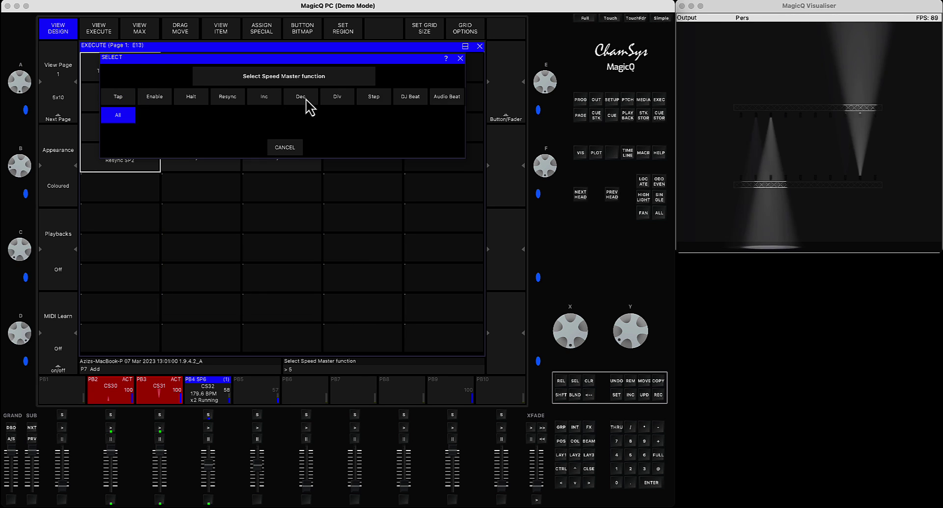
{"action": "left_click", "coordinate": [200, 103]}
{"action": "left_click", "coordinate": [380, 167]}
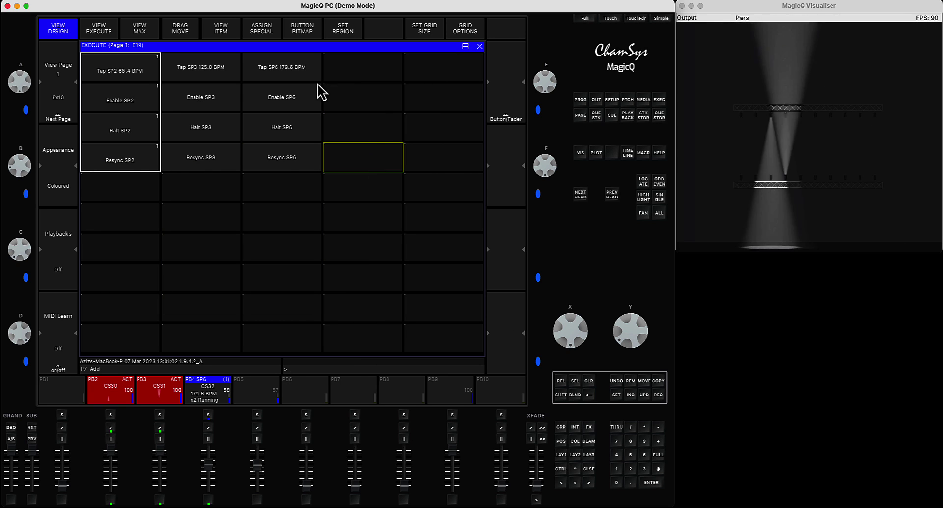
Halt the SP6 chase, enable speed master SP6, then resume the chase.
{"action": "left_click", "coordinate": [289, 130]}
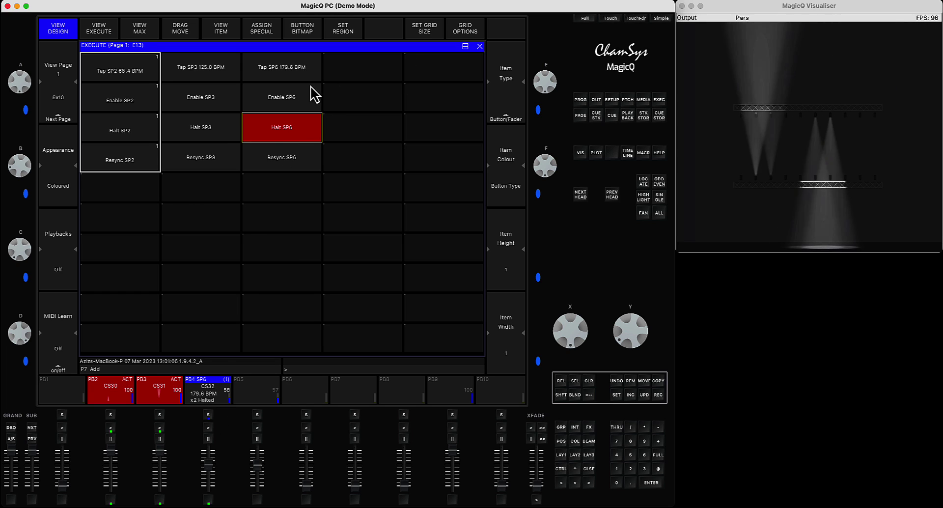
{"action": "left_click", "coordinate": [293, 91]}
{"action": "left_click", "coordinate": [283, 131]}
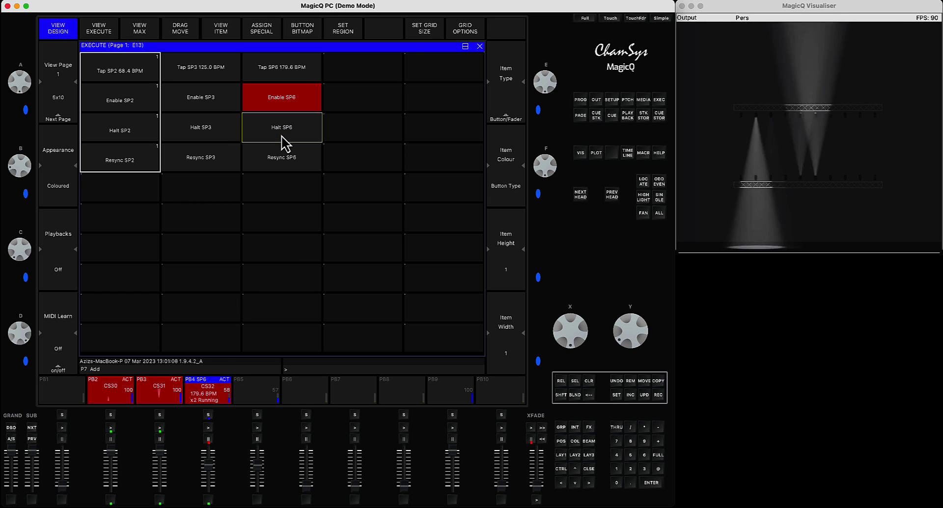
Tap SP6 up to 277.8 BPM and resync the SP6 chase.
{"action": "left_click", "coordinate": [282, 136]}
{"action": "left_click", "coordinate": [290, 71]}
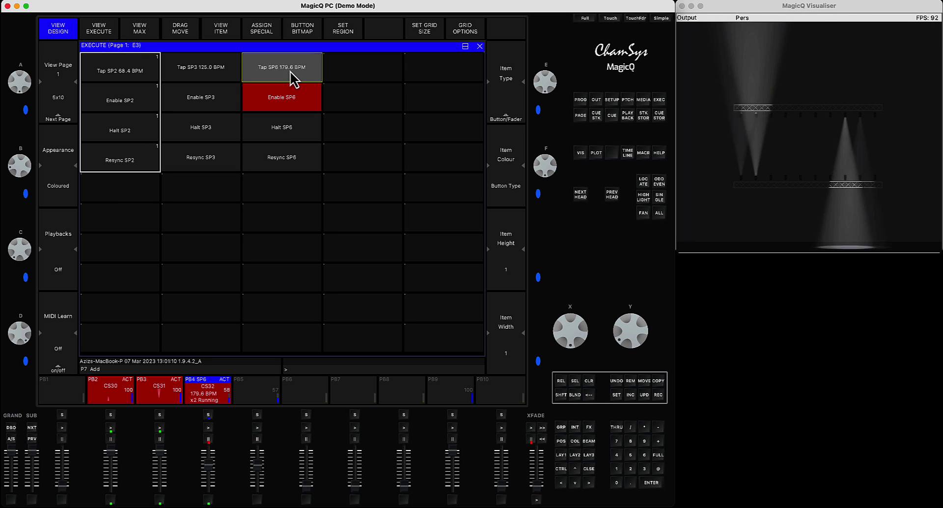
{"action": "left_click", "coordinate": [282, 160]}
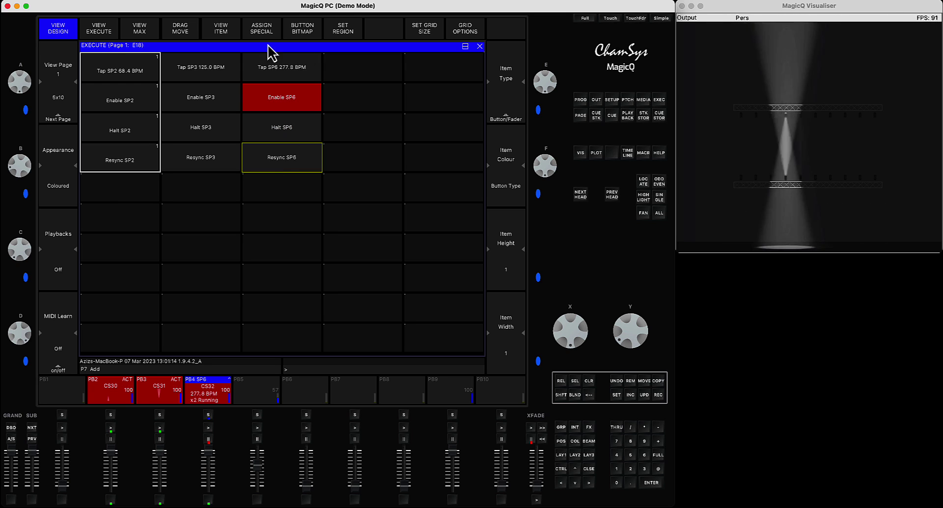